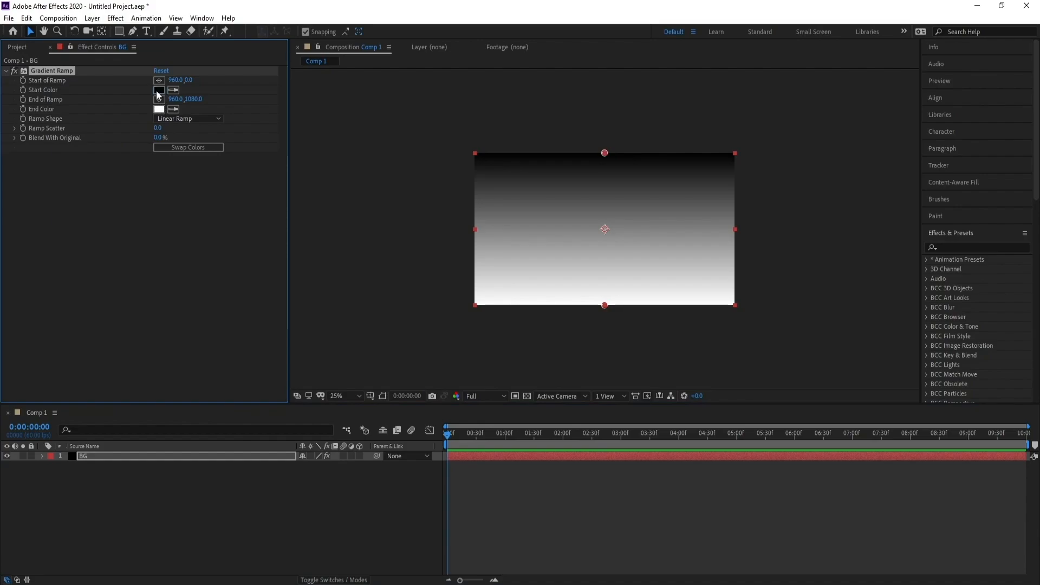
Set the BG layer's Gradient Ramp start color to light blue 6295FE
left_click(158, 90)
left_click_drag(198, 518, 198, 471)
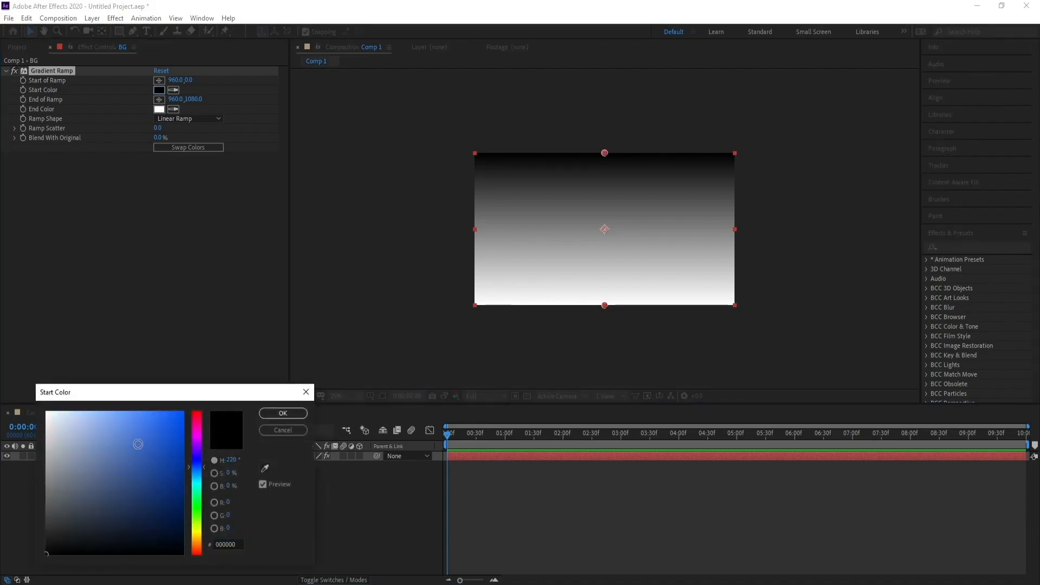
mouse_move(138, 444)
left_mouse_down()
mouse_move(120, 414)
mouse_move(130, 411)
left_mouse_up()
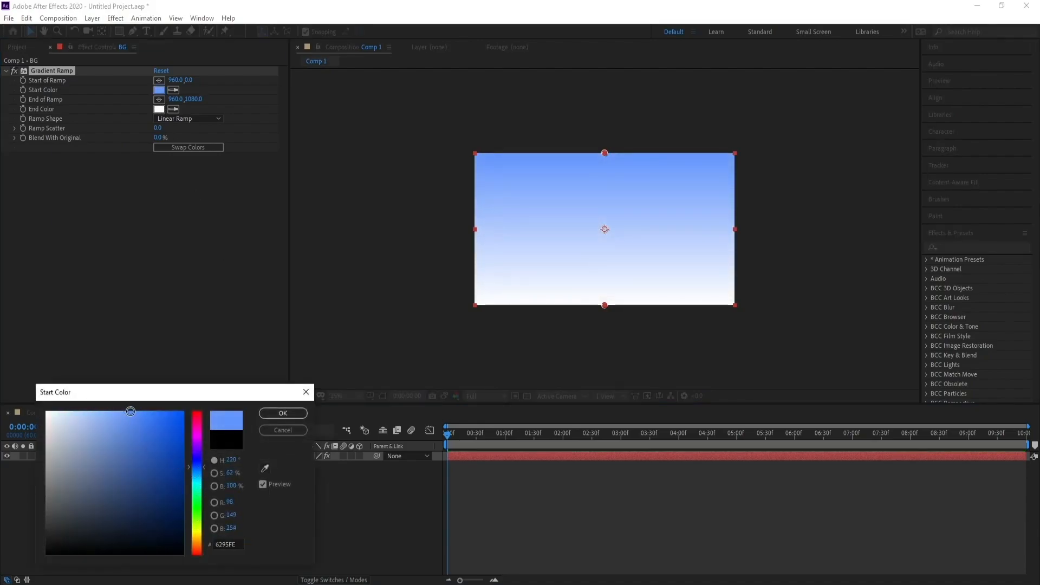
left_click(282, 413)
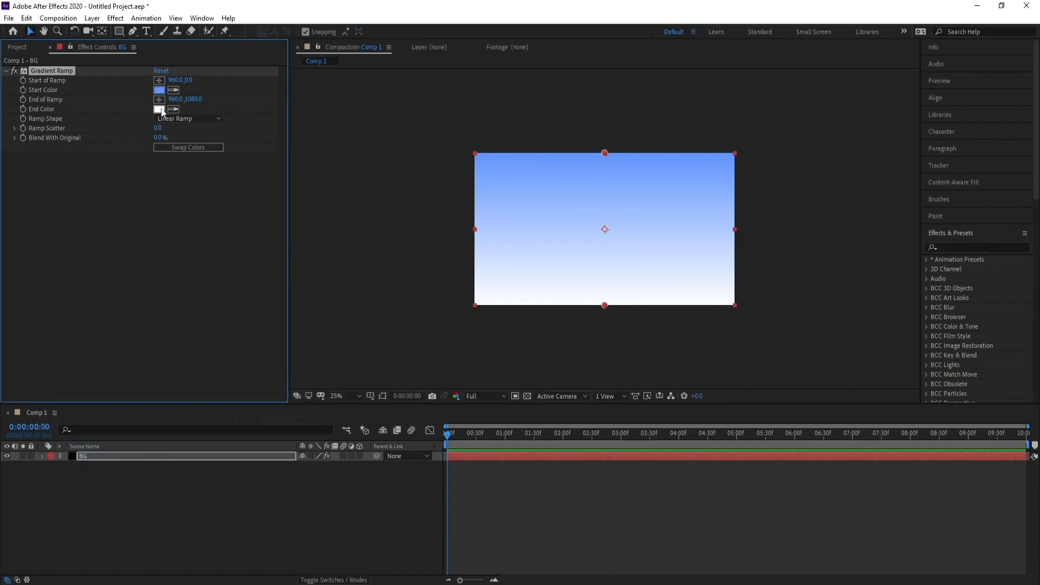
Set the BG layer's Gradient Ramp end color to dark brown 574008
left_click(159, 109)
left_click(197, 538)
left_click_drag(162, 528, 171, 505)
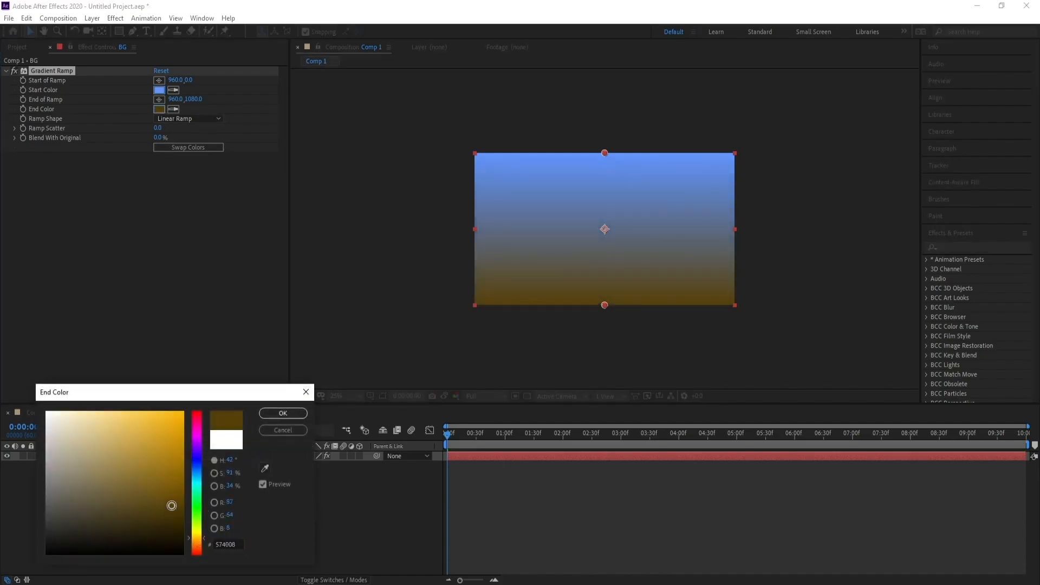
left_click(289, 414)
Import the grass JPG image and add it to Comp 1 as a layer
left_click(109, 456)
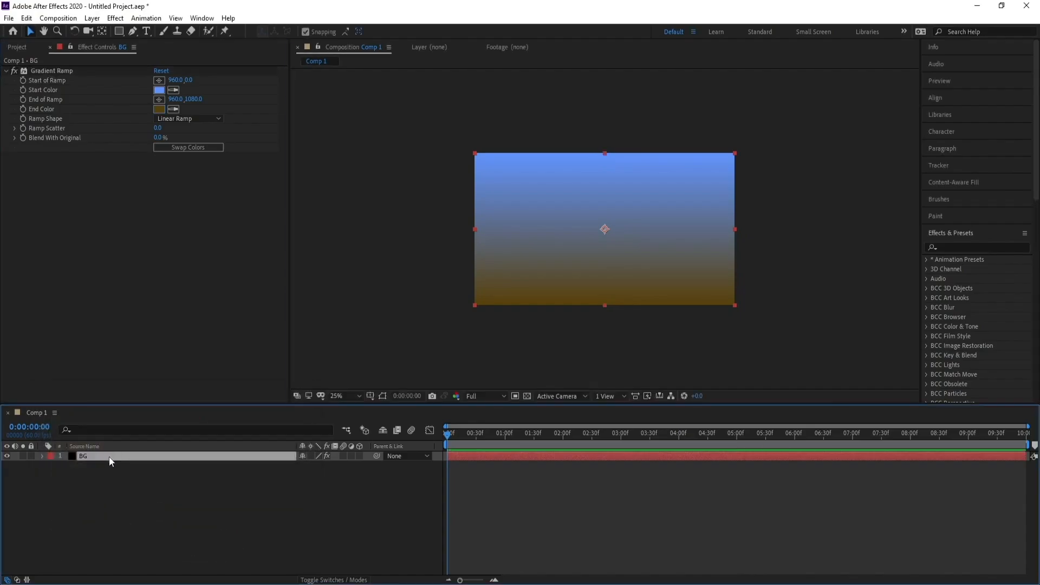
left_click(9, 17)
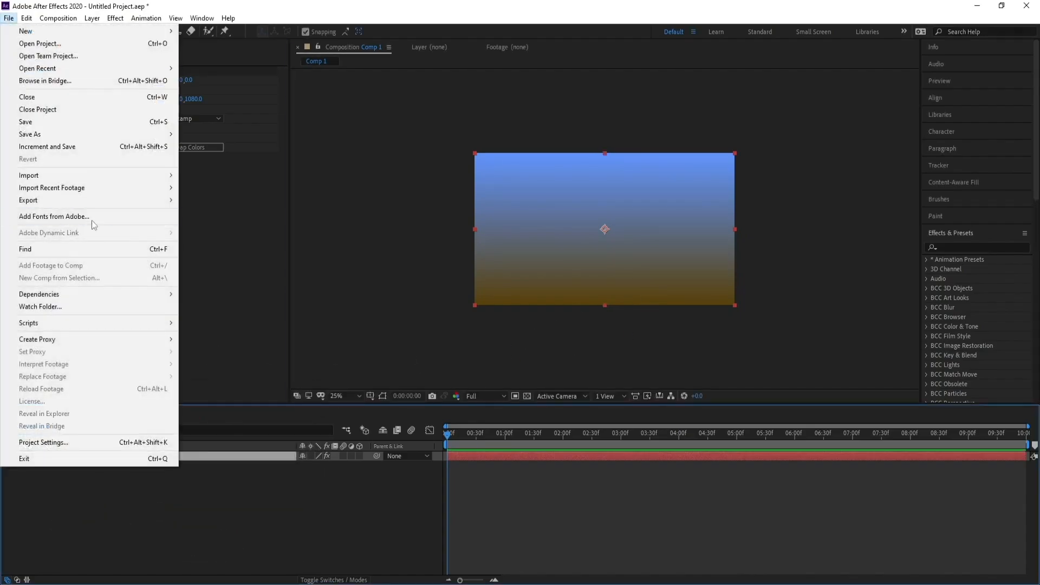
mouse_move(162, 179)
left_click(200, 177)
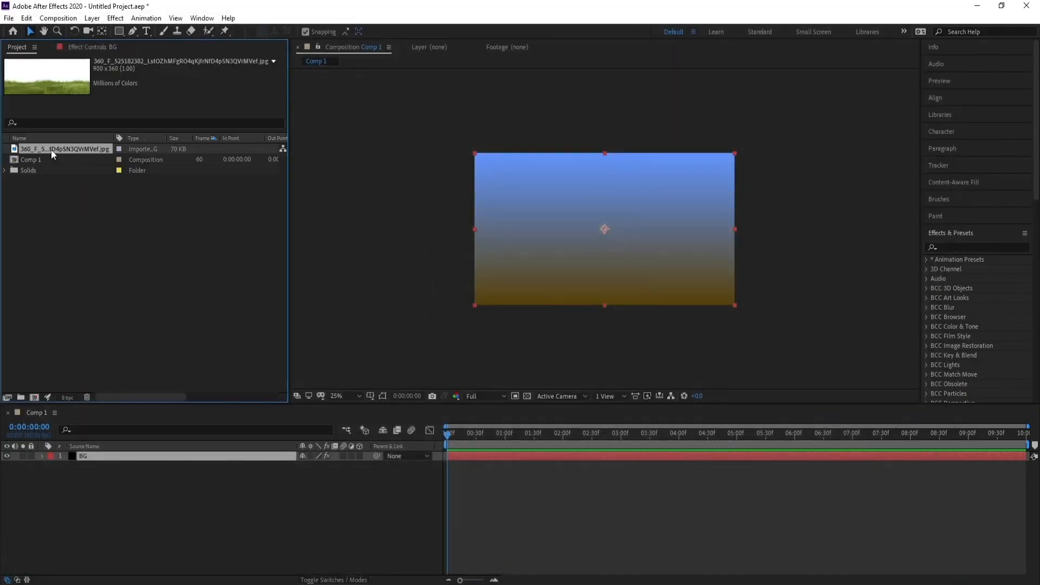
left_click_drag(51, 150, 161, 522)
Stack the grass layer above BG and fit it along the composition's bottom edge at 211% scale
key("s")
left_click_drag(313, 475, 339, 475)
left_click_drag(120, 466, 93, 456)
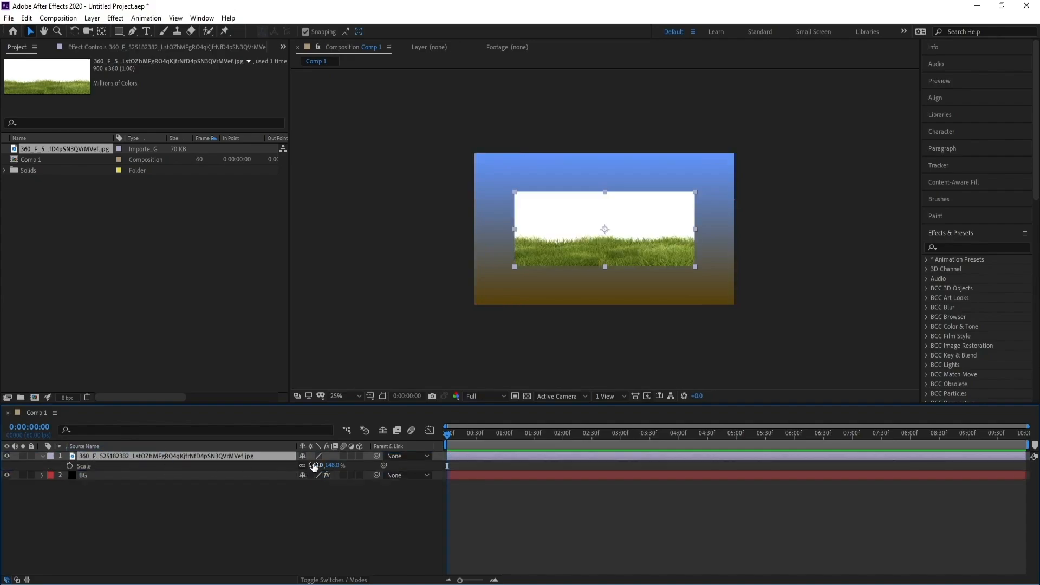
left_click_drag(325, 465, 360, 472)
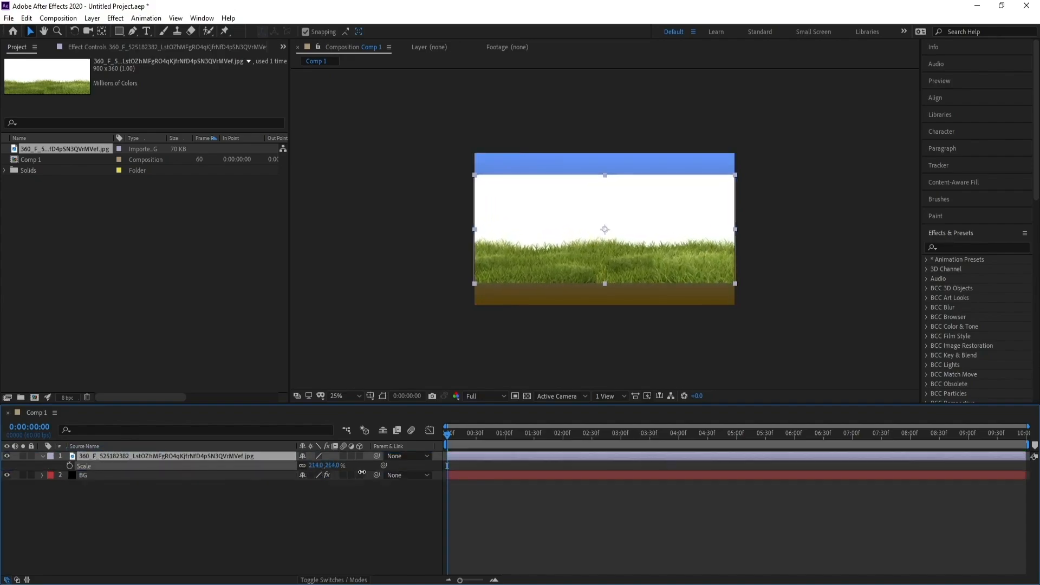
left_click_drag(603, 230, 598, 248)
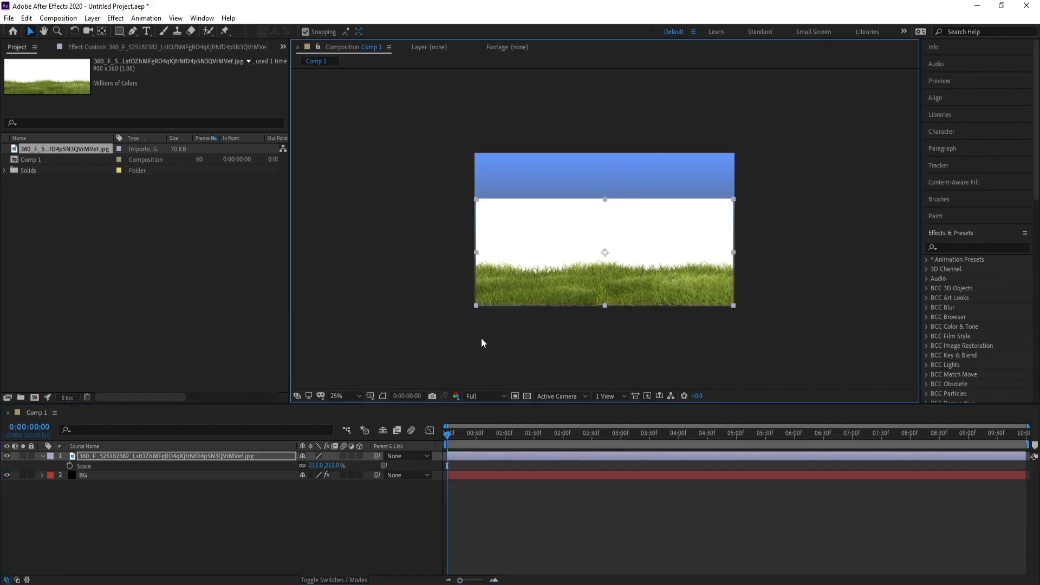
Apply the Linear Color Key effect to the grass layer and sample its white background as the key color
left_click(156, 457)
left_click(115, 18)
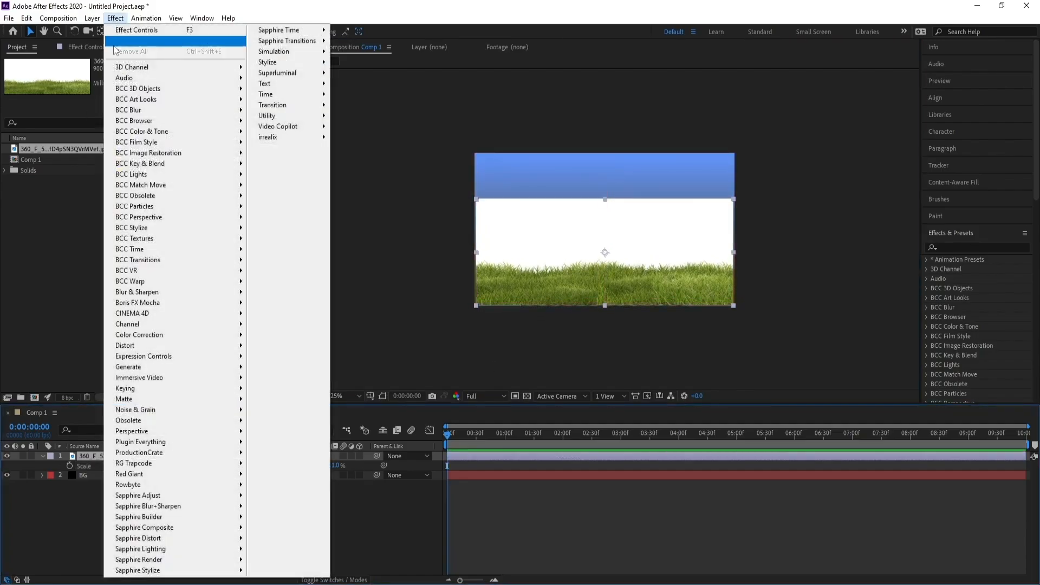
mouse_move(179, 388)
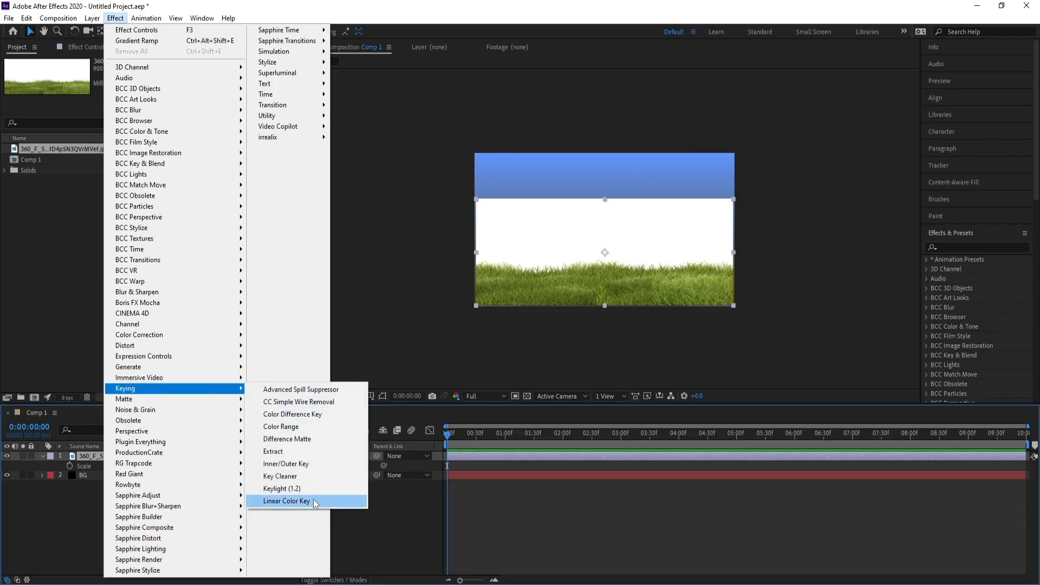
left_click(305, 501)
left_click(173, 161)
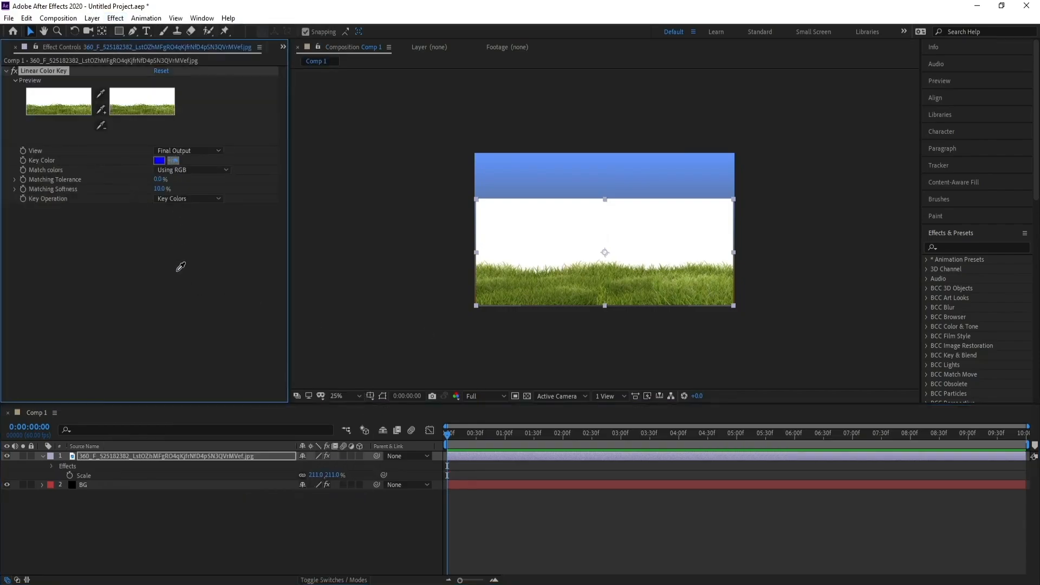
left_click(528, 210)
Raise the Linear Color Key's Matching Softness to 46% to clean the grass edges
scroll(688, 307, "up", 2)
left_click_drag(561, 331, 563, 286)
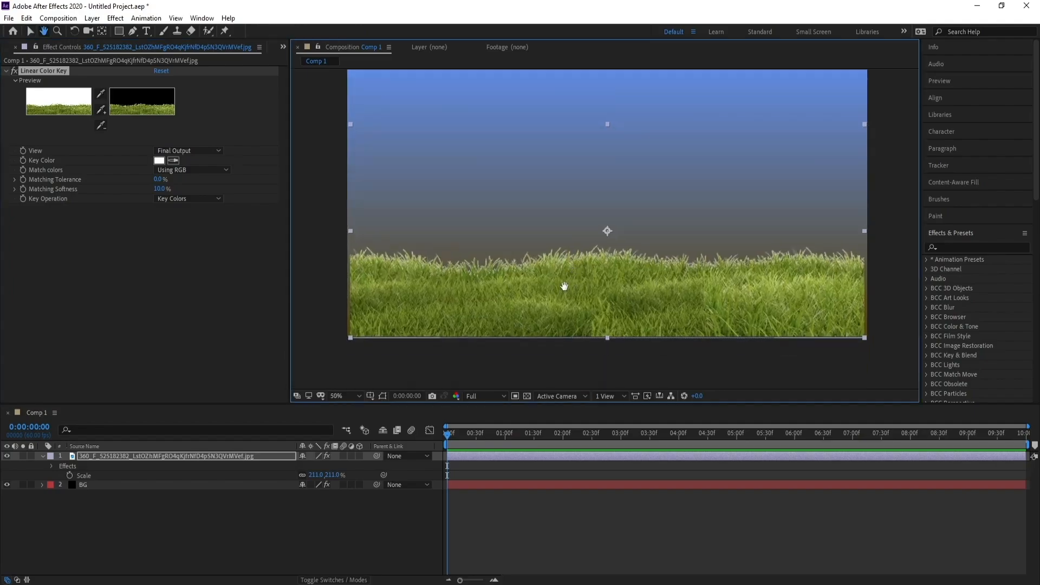
left_click_drag(158, 193, 177, 191)
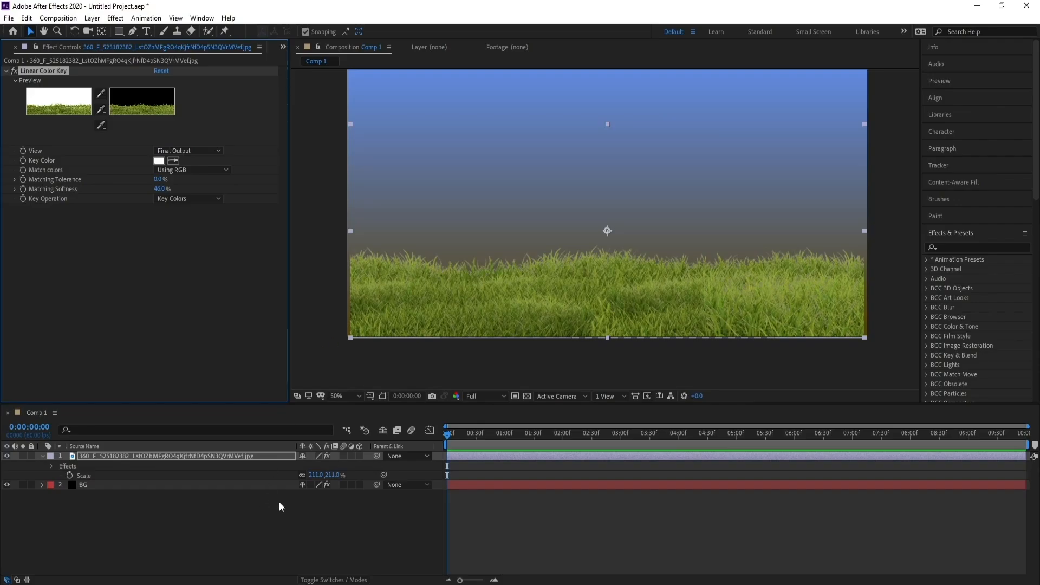
Scale the grass layer up to 216% so it covers the full composition width, and collapse its properties
left_click(115, 457)
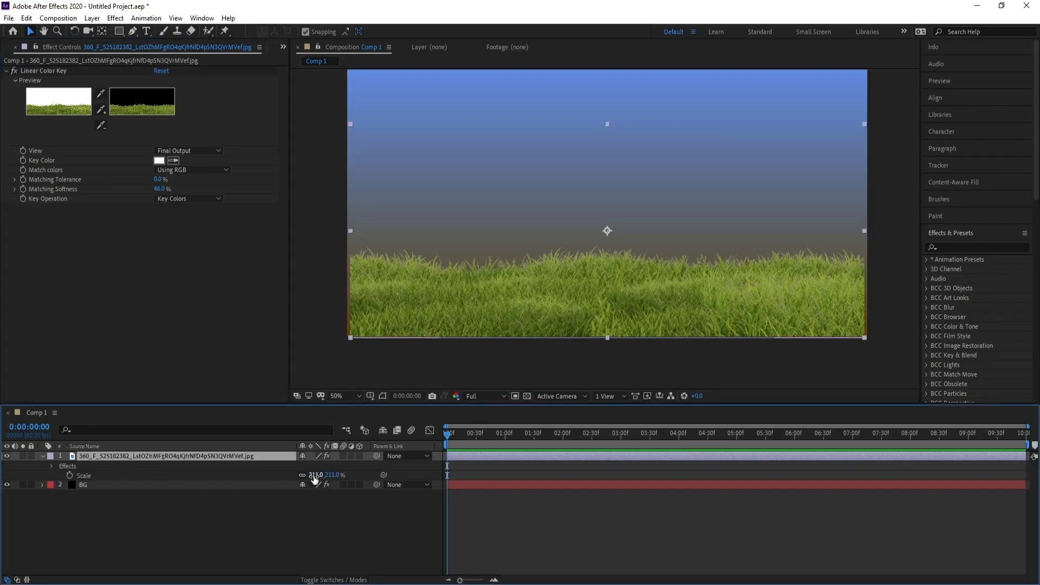
left_click_drag(314, 477, 317, 476)
key("comma")
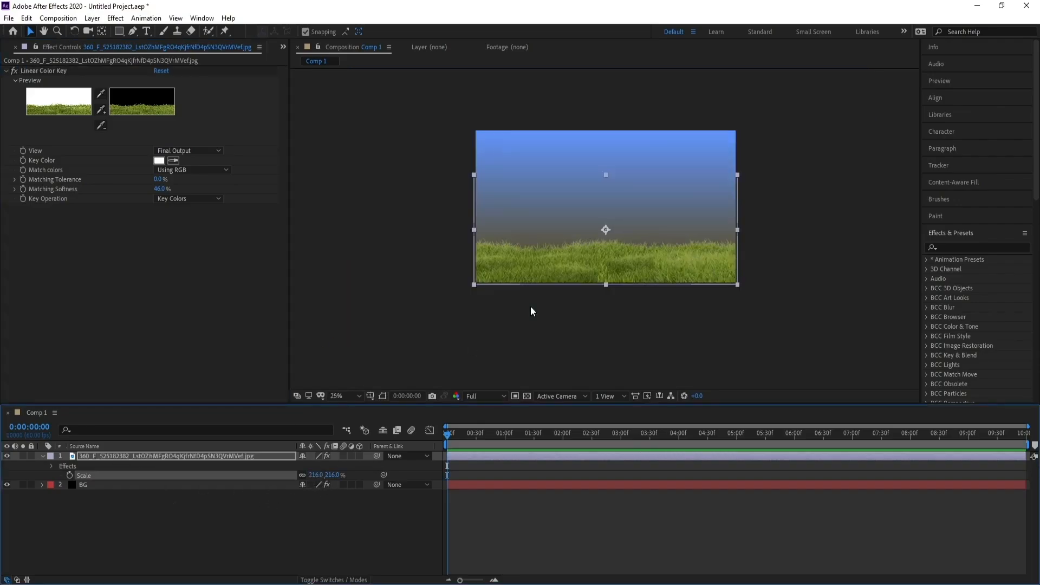
left_click_drag(573, 246, 558, 282)
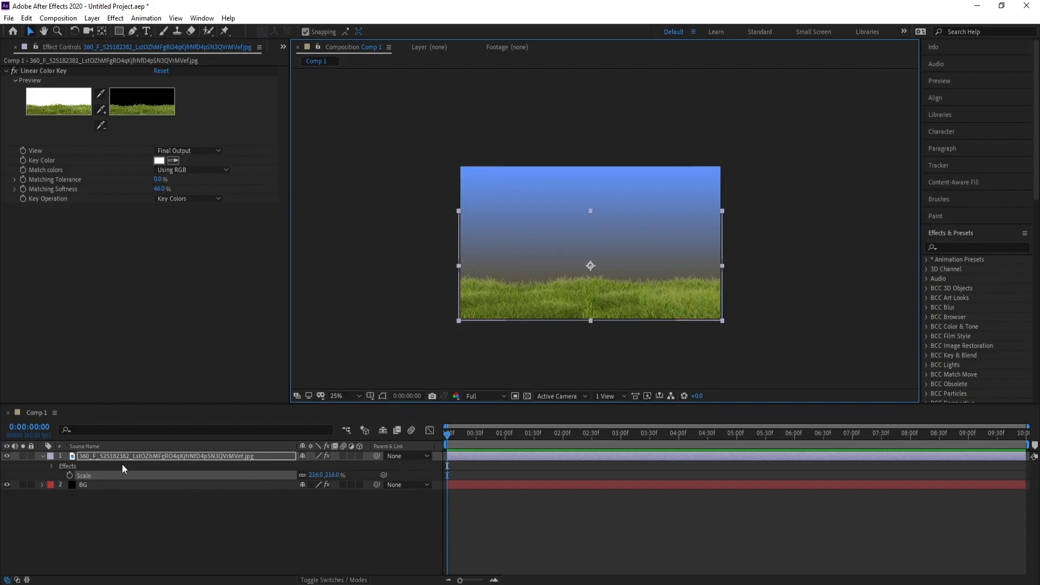
left_click(42, 456)
Create a black 1920 x 1080 px solid layer named Sun above the grass layer
left_click(99, 479)
left_click(104, 466)
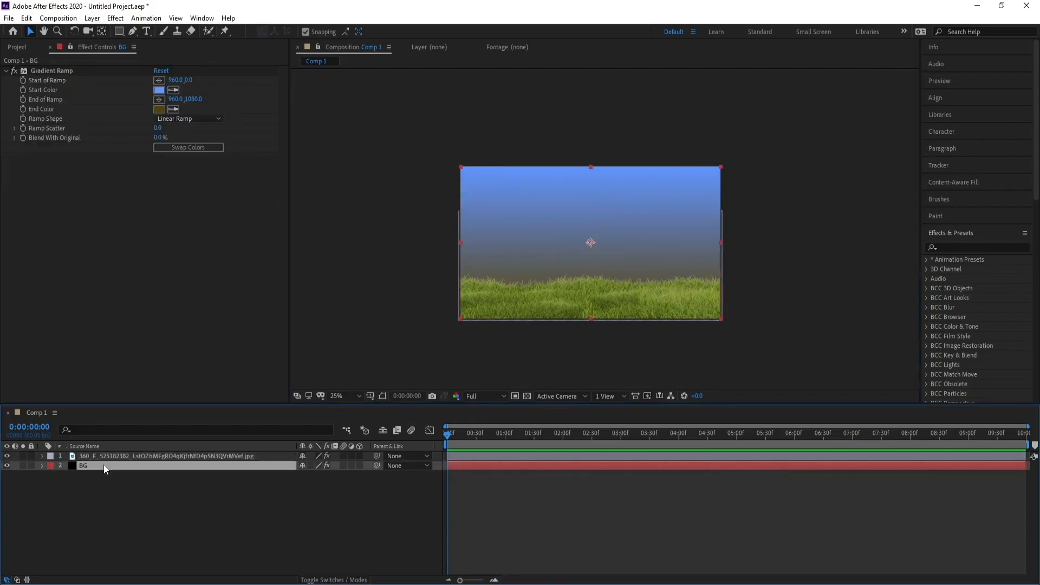
left_click(122, 456)
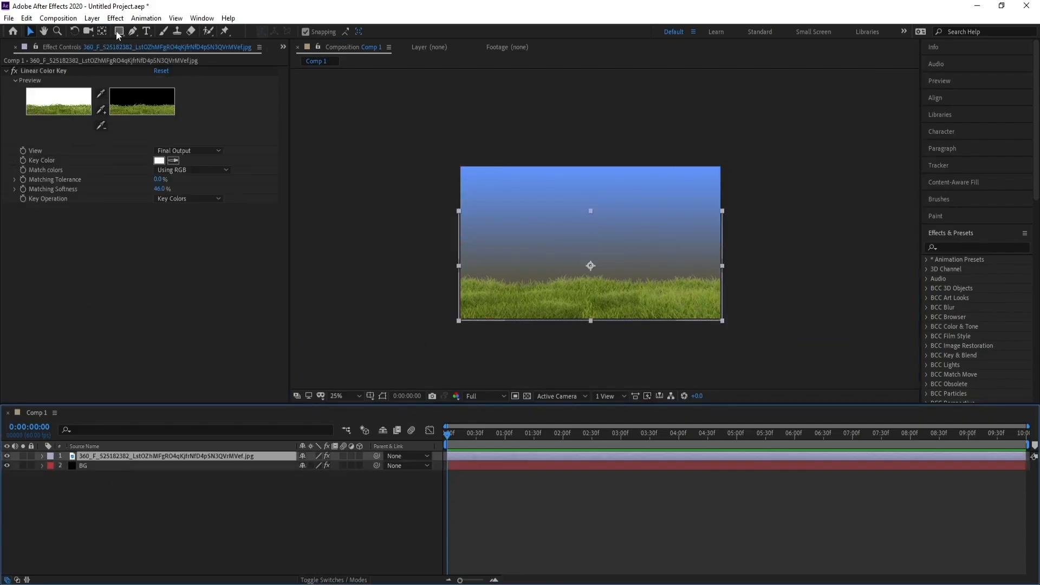
left_click(92, 18)
mouse_move(132, 31)
left_click(273, 43)
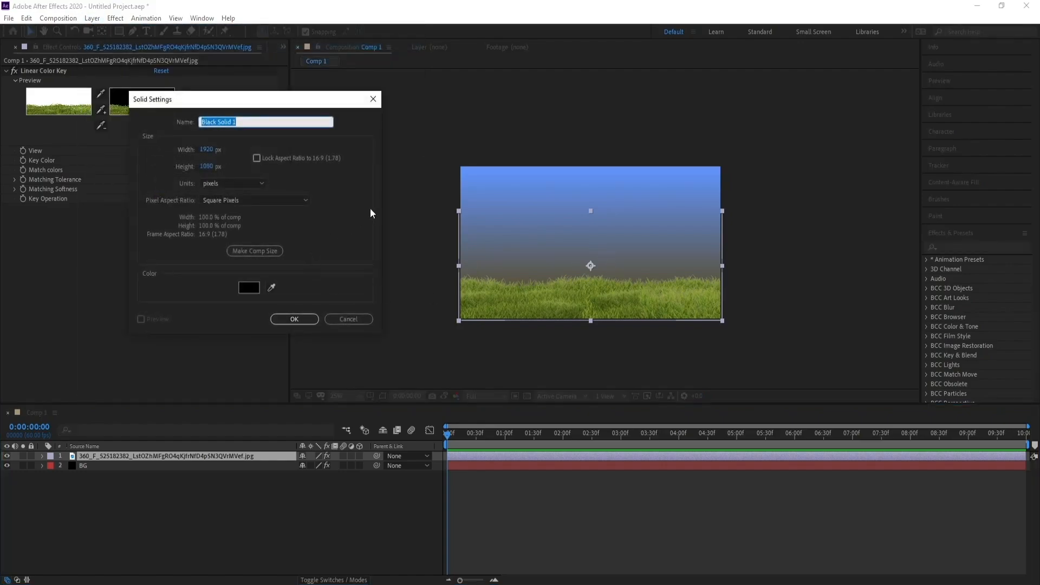
type("D")
key("Return")
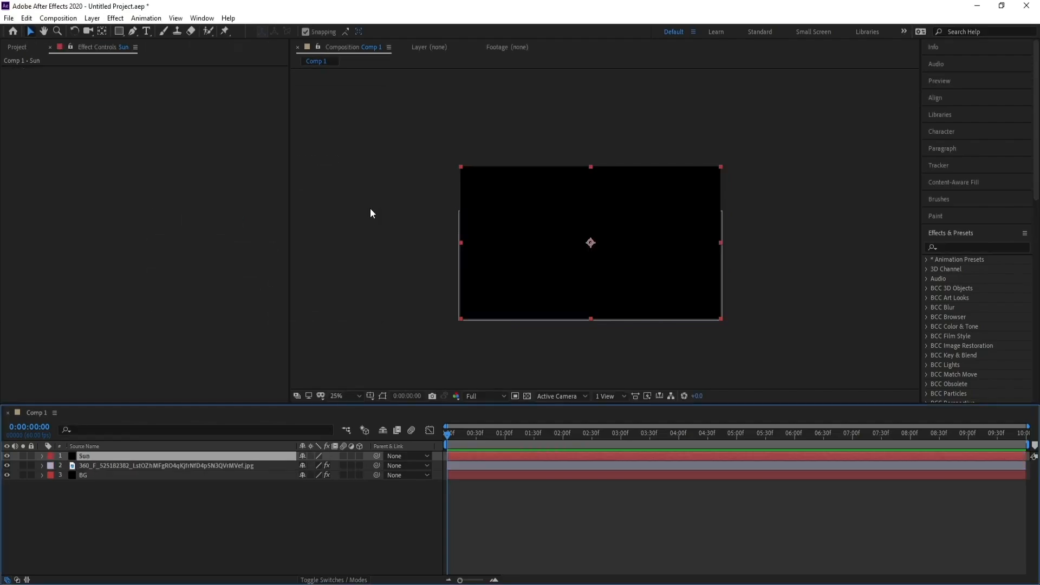
Apply Video Copilot's Optical Flares effect to the Sun layer with the render mode On Transparent
left_click(116, 18)
mouse_move(312, 117)
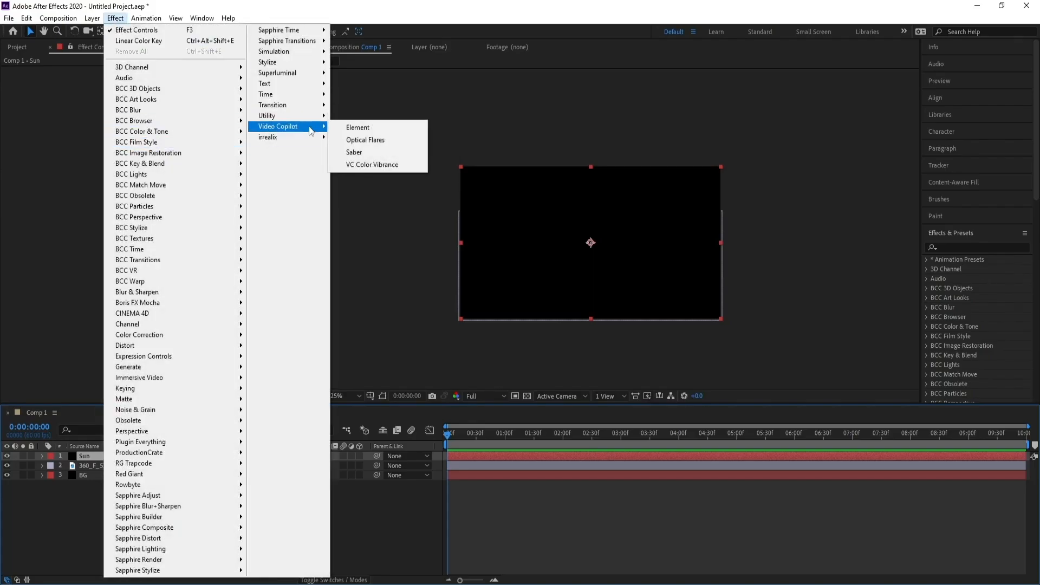
left_click(365, 140)
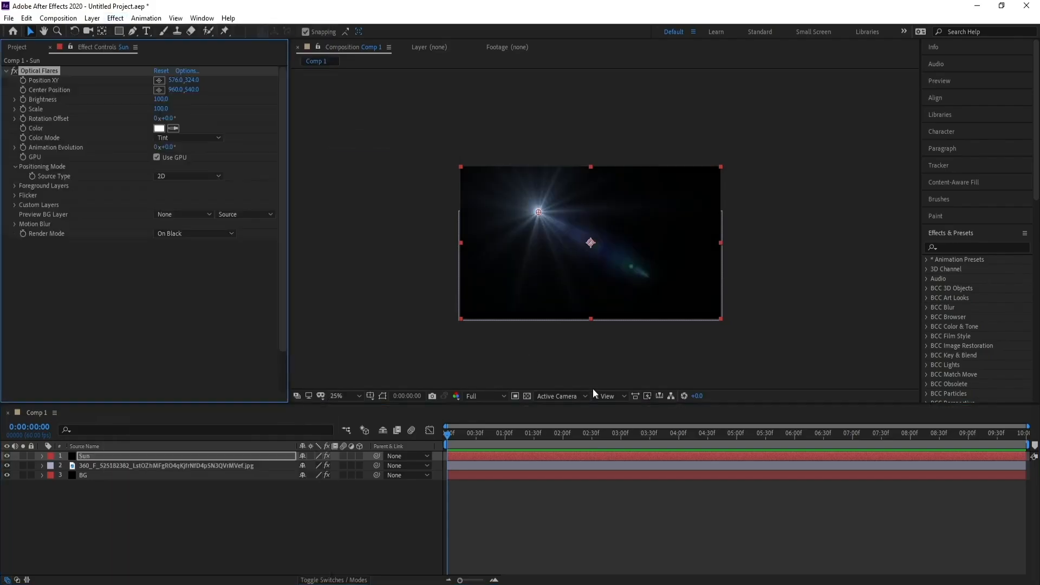
left_click(174, 234)
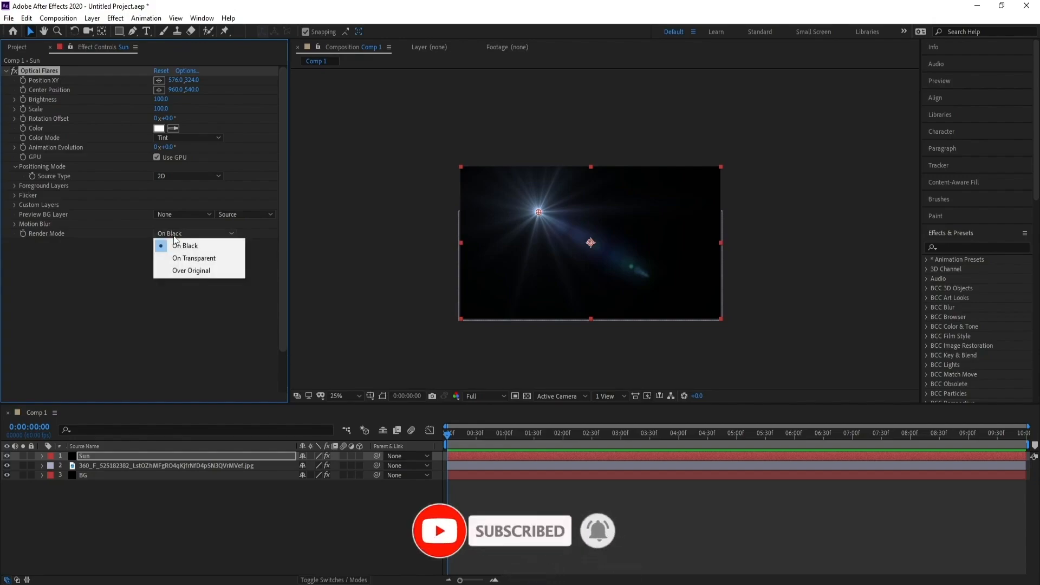
left_click(187, 258)
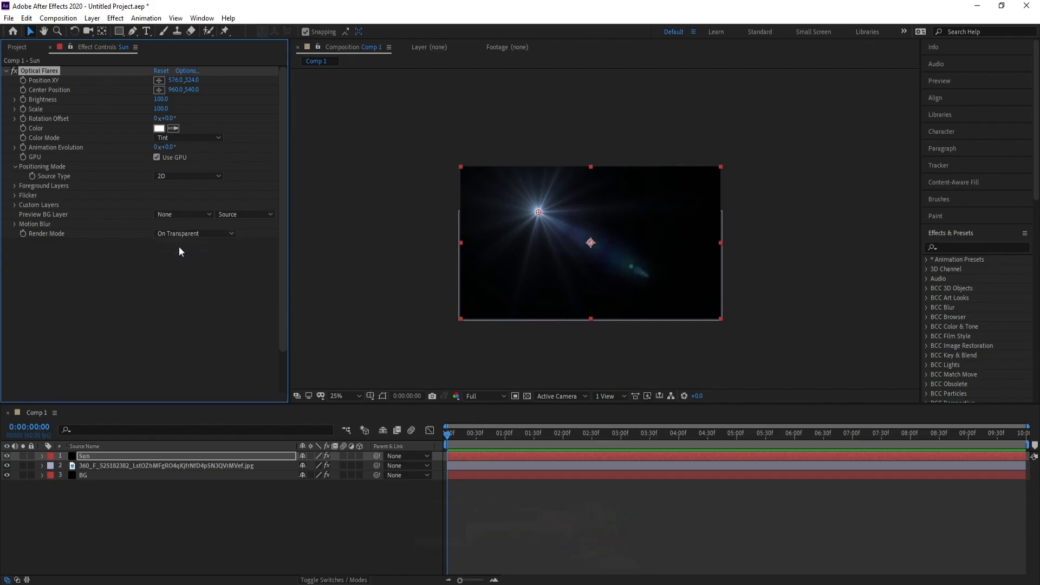
Move the Sun layer beneath the grass layer and place the flare just above the horizon at about 976, 756
left_click_drag(540, 211, 591, 277)
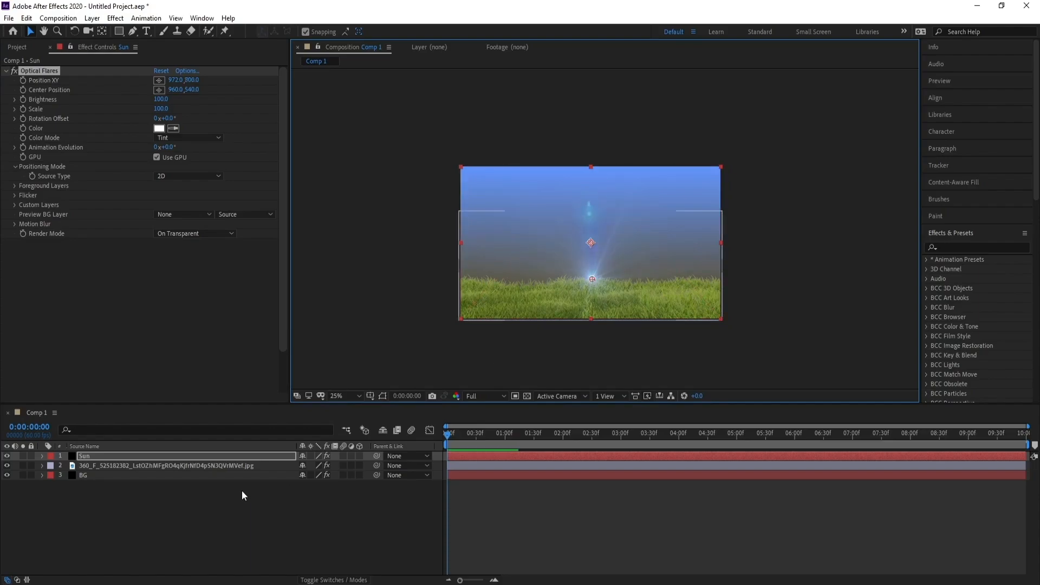
left_click_drag(107, 457, 111, 468)
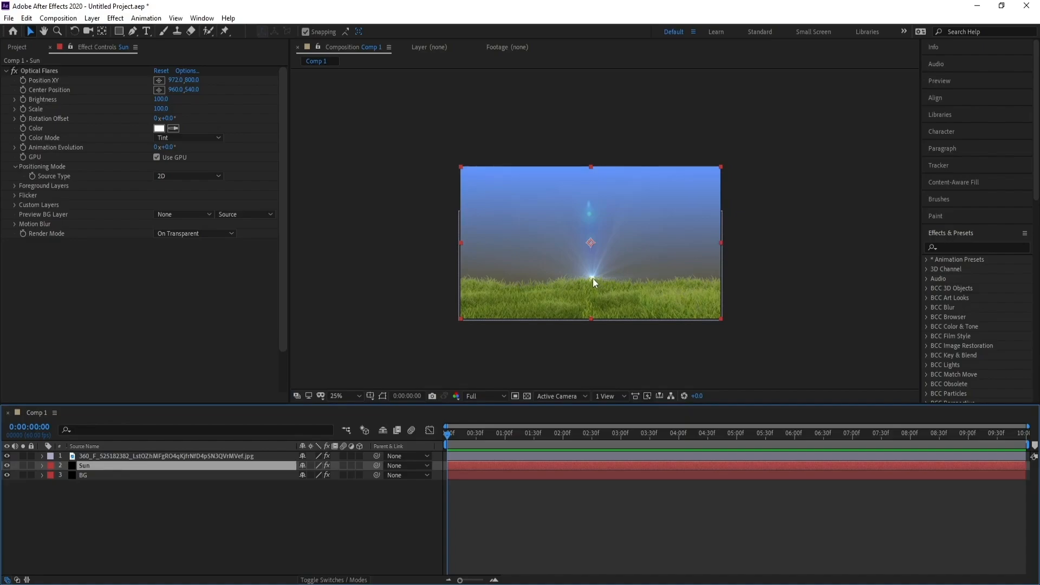
left_click(34, 74)
left_click(159, 80)
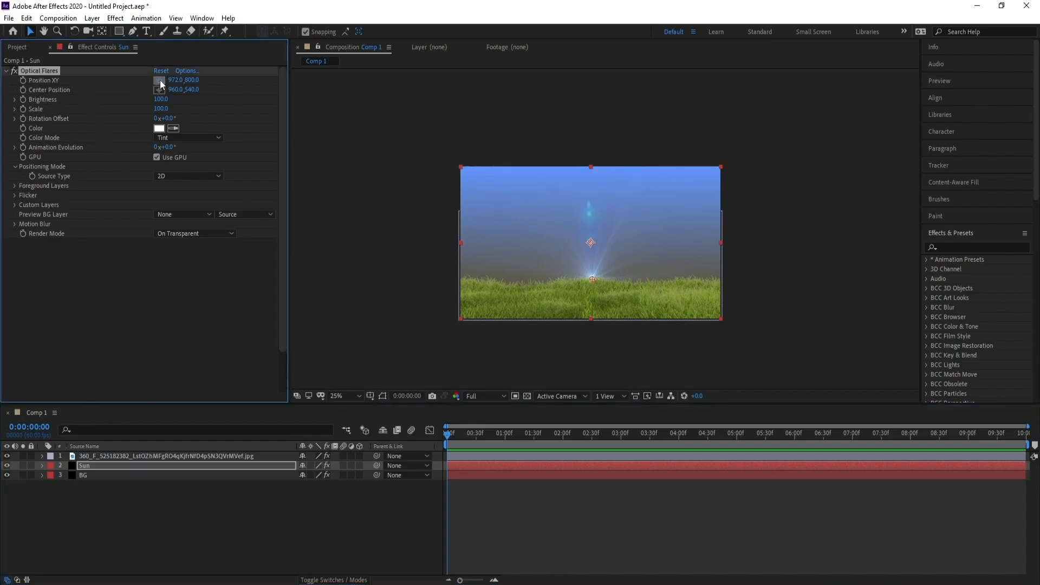
left_click(592, 272)
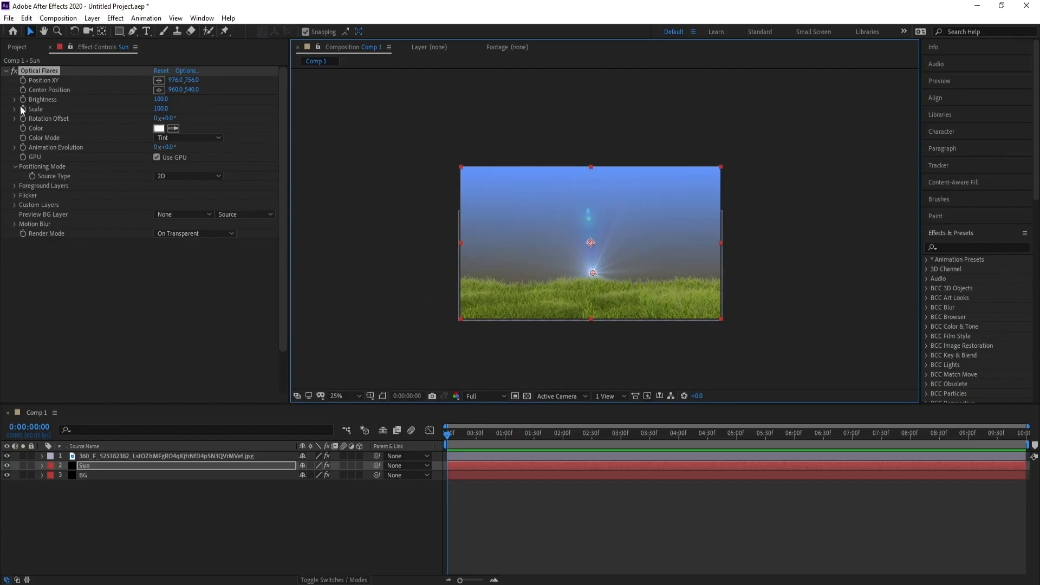
Set the flare's brightness to 220 and shift the Sun layer slightly down toward the grass
left_click(162, 100)
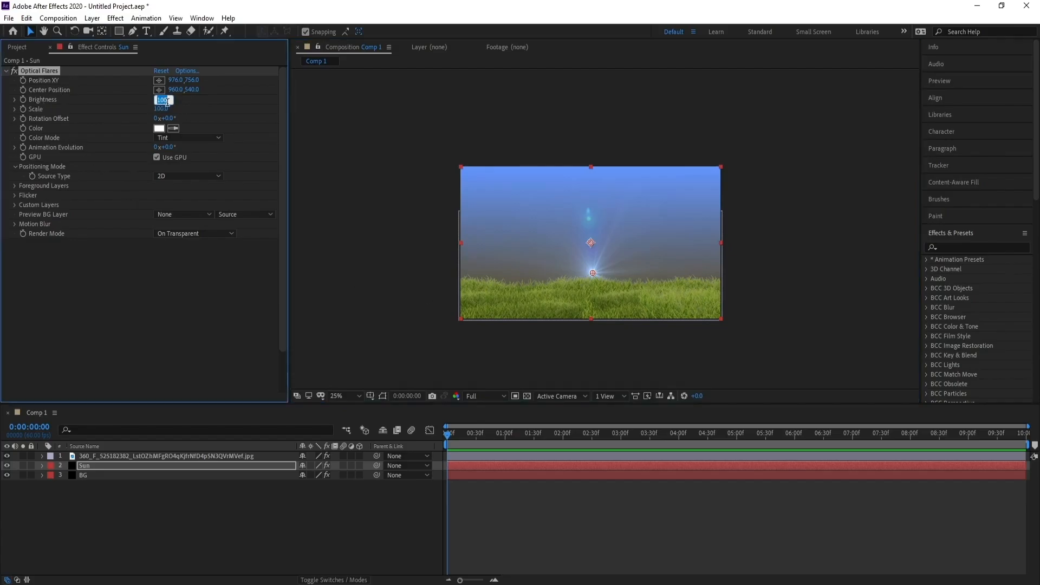
type("220")
key("Return")
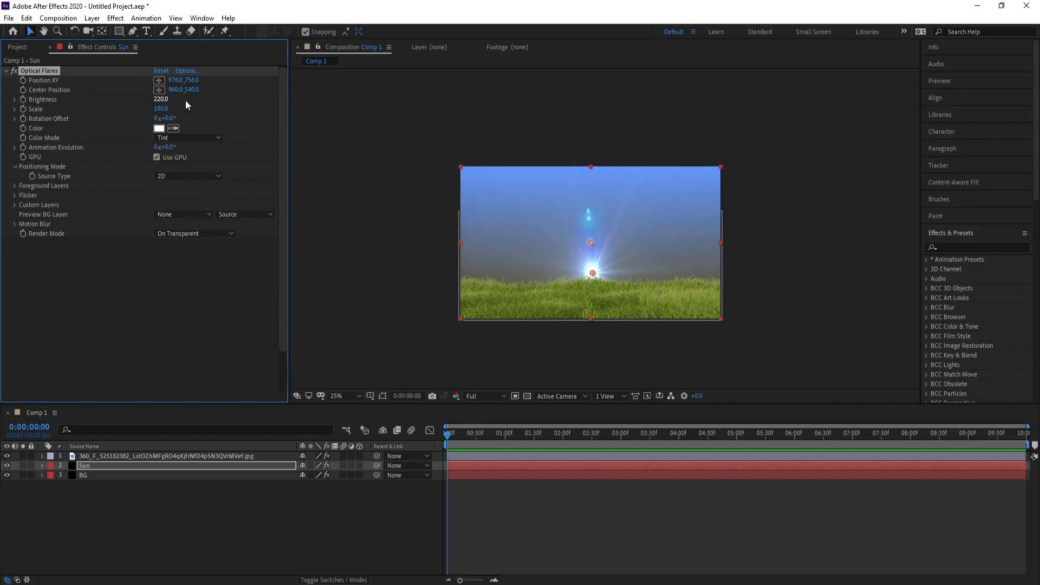
left_click_drag(598, 274, 596, 278)
Tint the optical flare with the dark yellow color 302B02
left_click(158, 128)
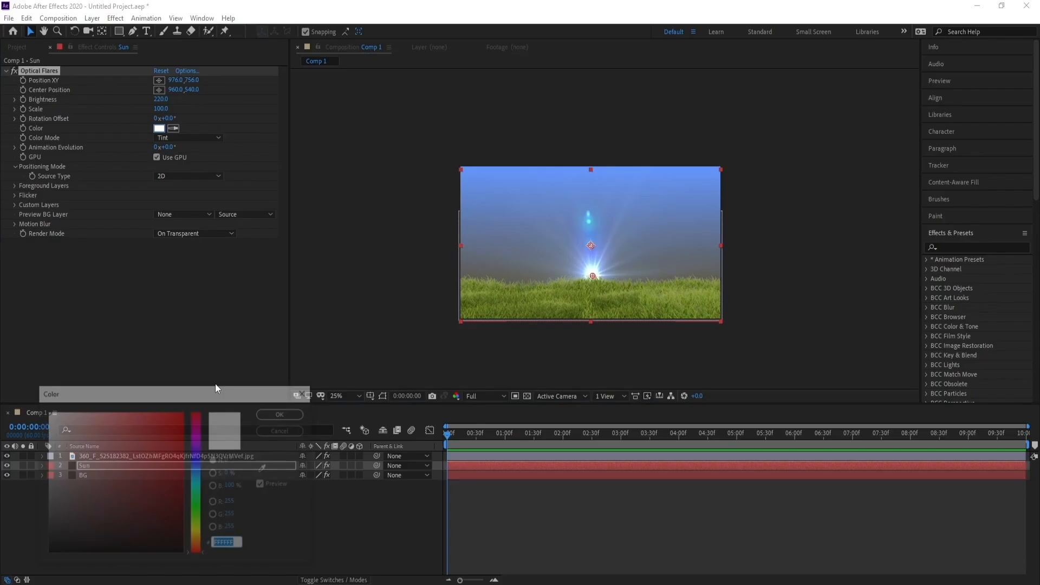
left_click(197, 533)
mouse_move(173, 532)
left_mouse_down()
mouse_move(177, 551)
mouse_move(178, 527)
left_mouse_up()
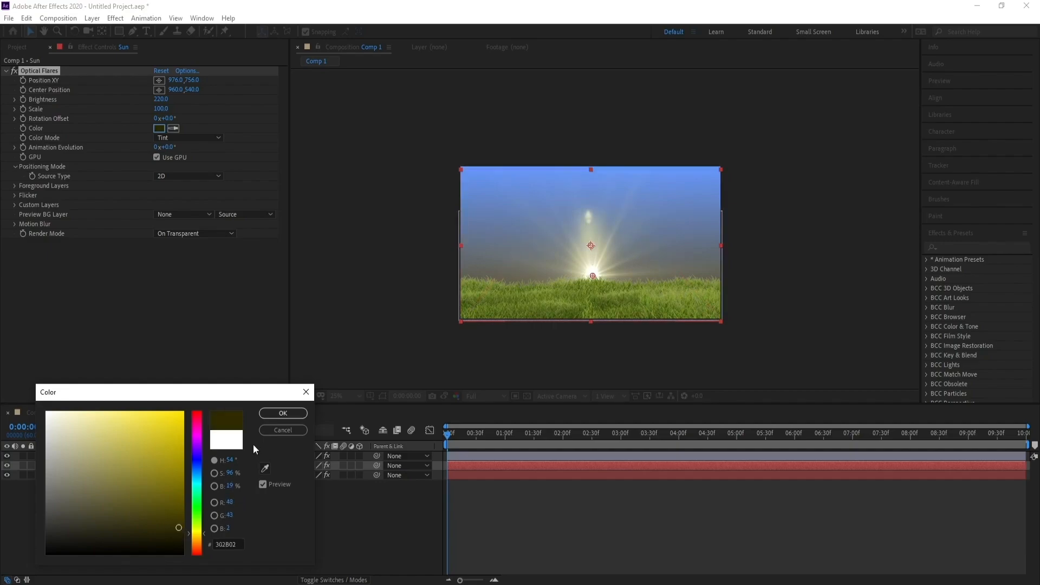
left_click(273, 416)
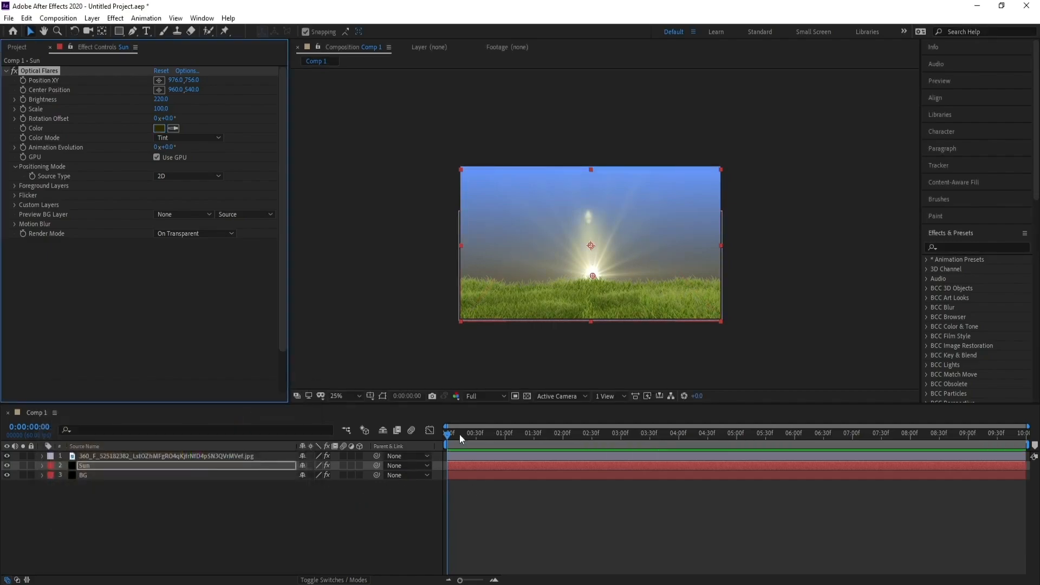
Drive the Sun flare's Animation Evolution with the expression time*100 and preview the flare's motion
key("space")
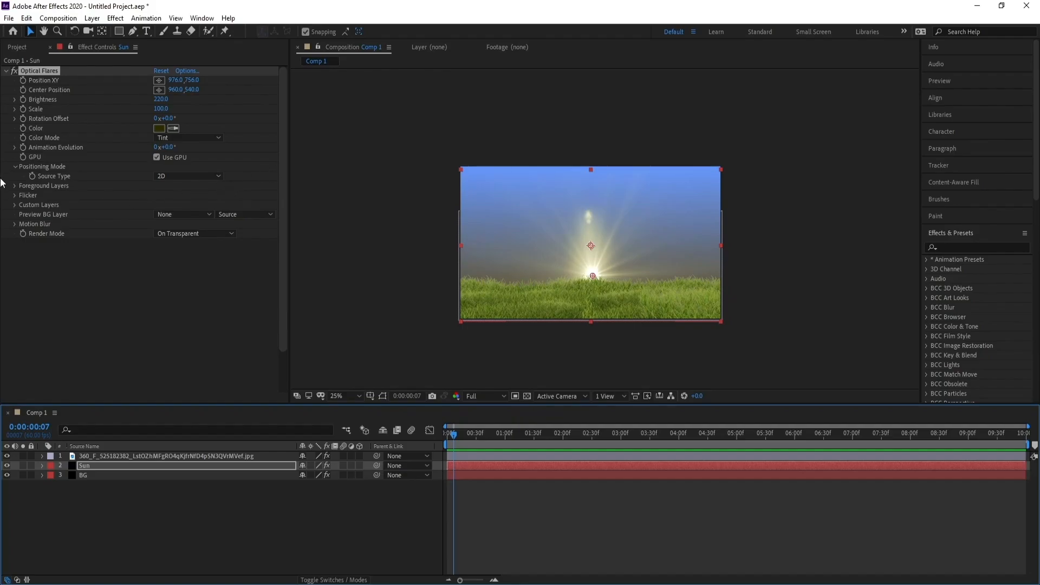
left_click(24, 146, "alt")
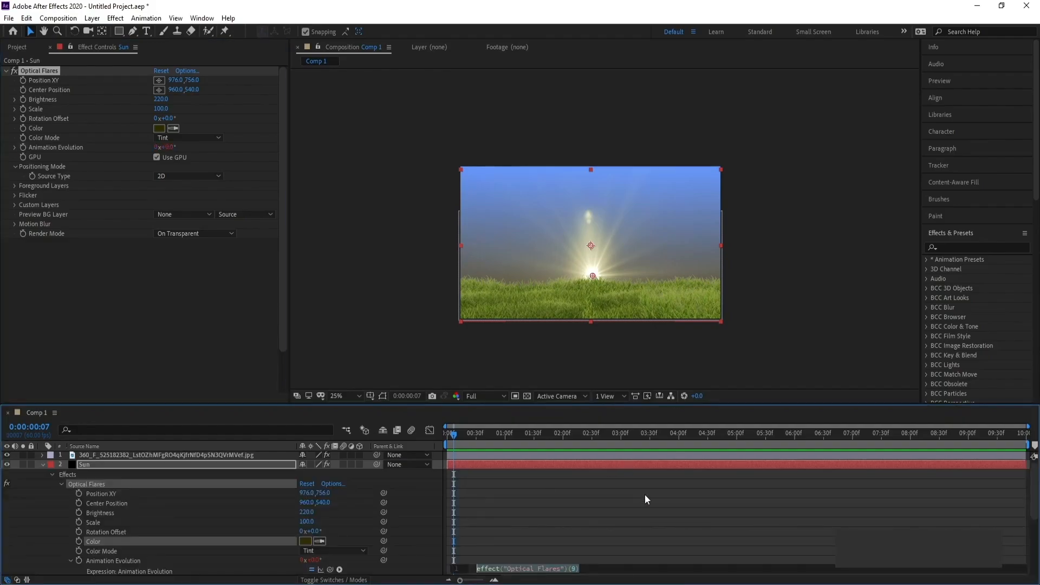
type("time")
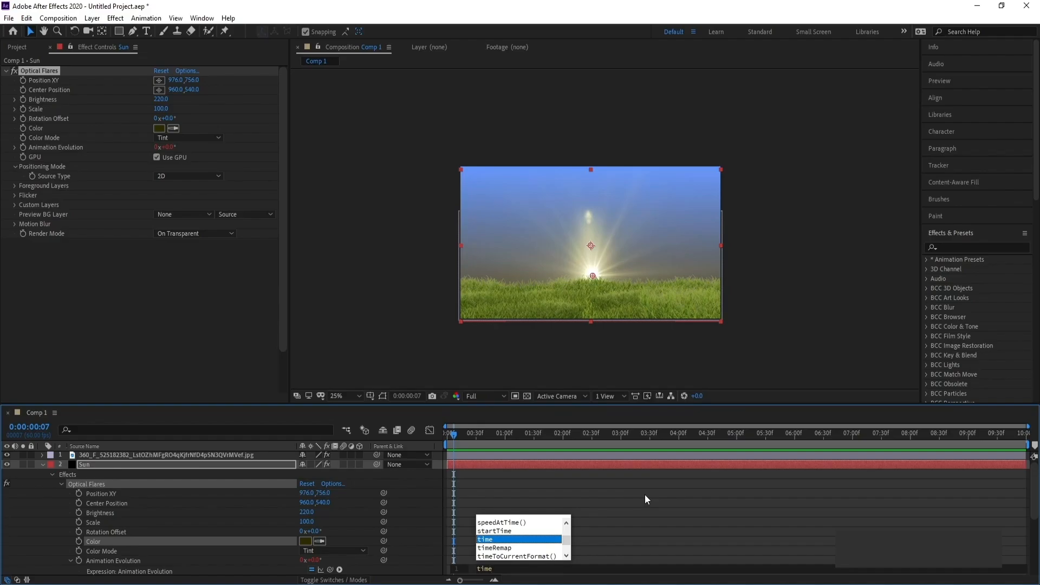
type("*100")
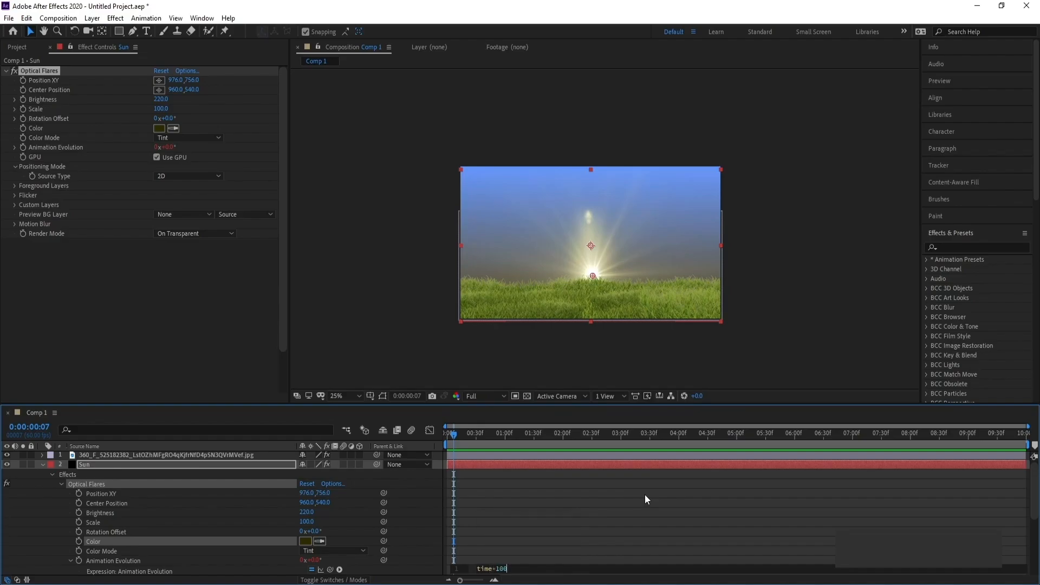
left_click(392, 307)
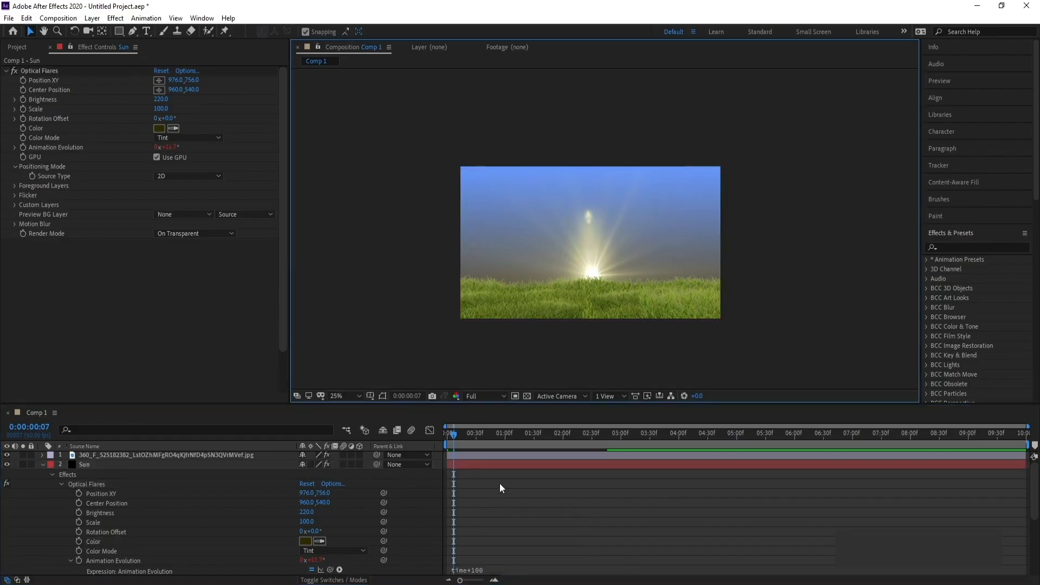
left_click(454, 437)
key("space")
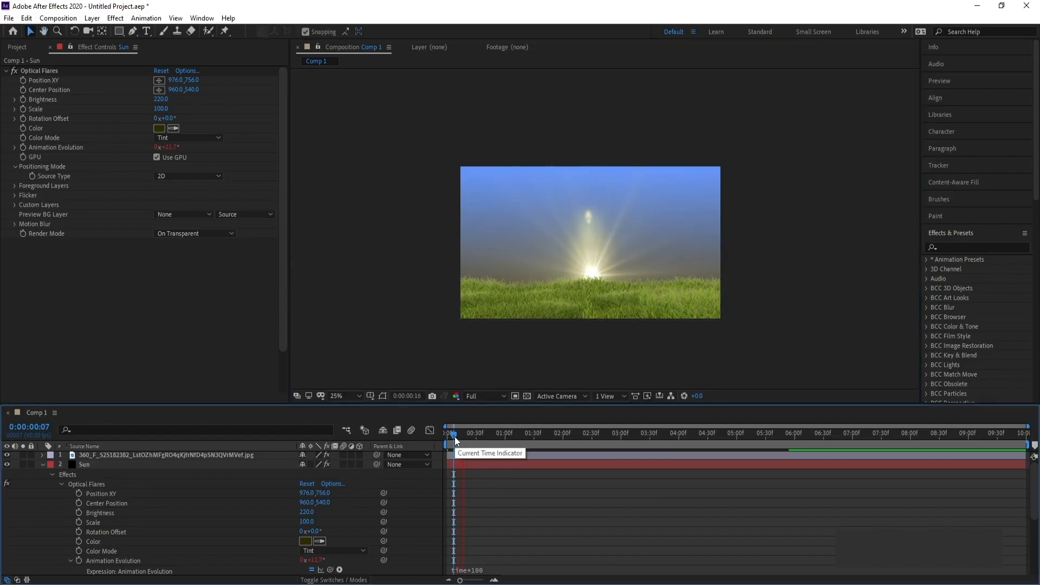
left_click(43, 464)
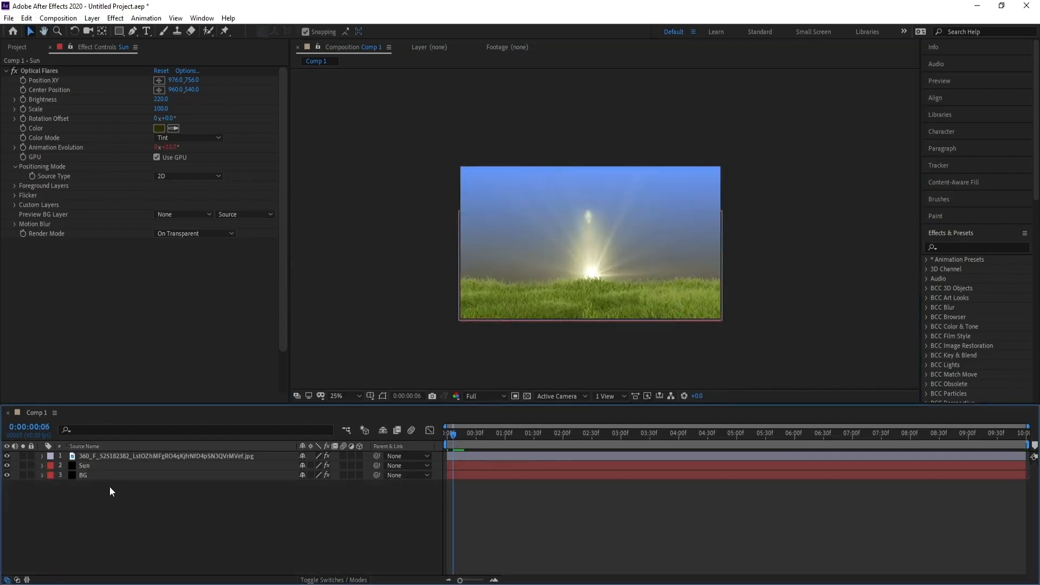
Import Cloud_PNG_Clipart-869.png and add it to Comp 1 as the topmost layer
left_click(8, 18)
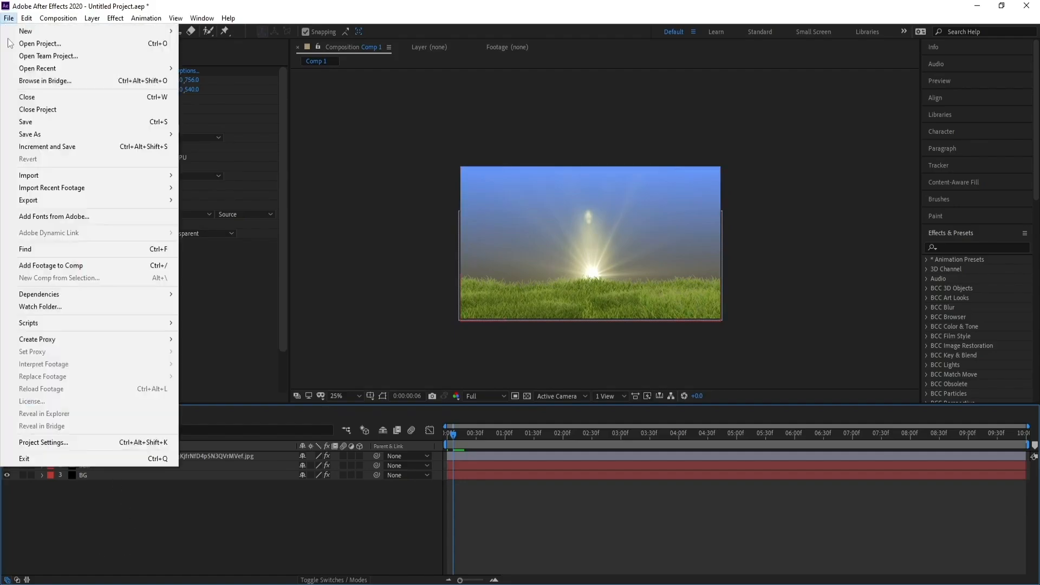
mouse_move(142, 172)
left_click(223, 175)
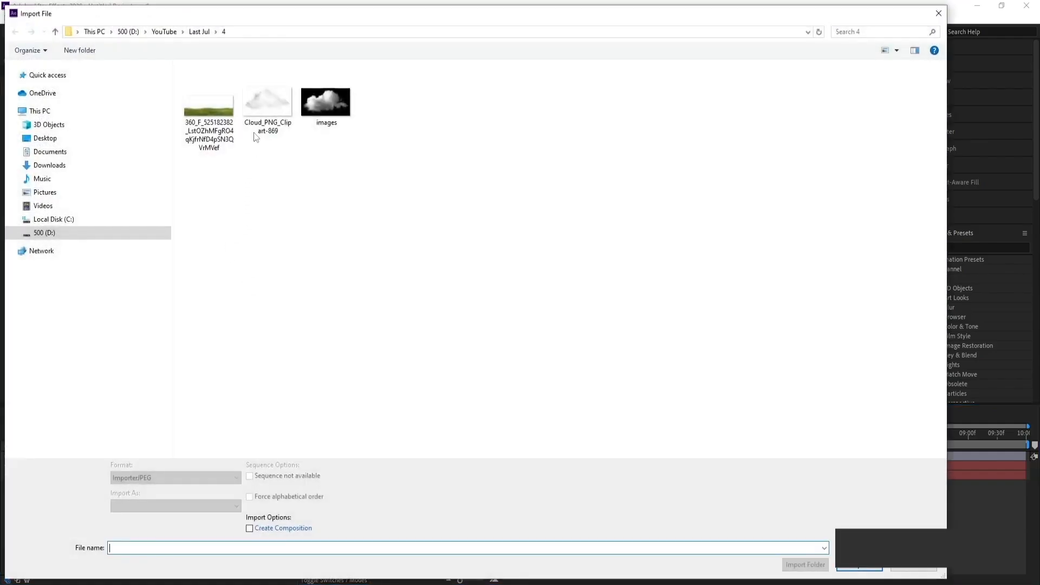
double_click(254, 132)
left_click_drag(49, 165, 144, 453)
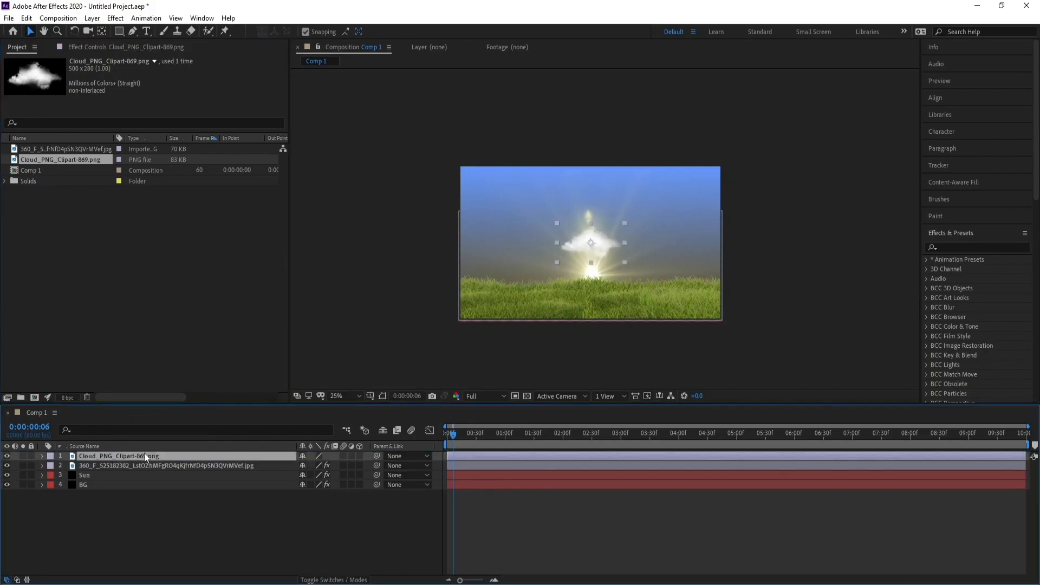
Scale the cloud layer to 160% and move it beneath the grass layer
key("s")
left_click_drag(324, 466, 345, 464)
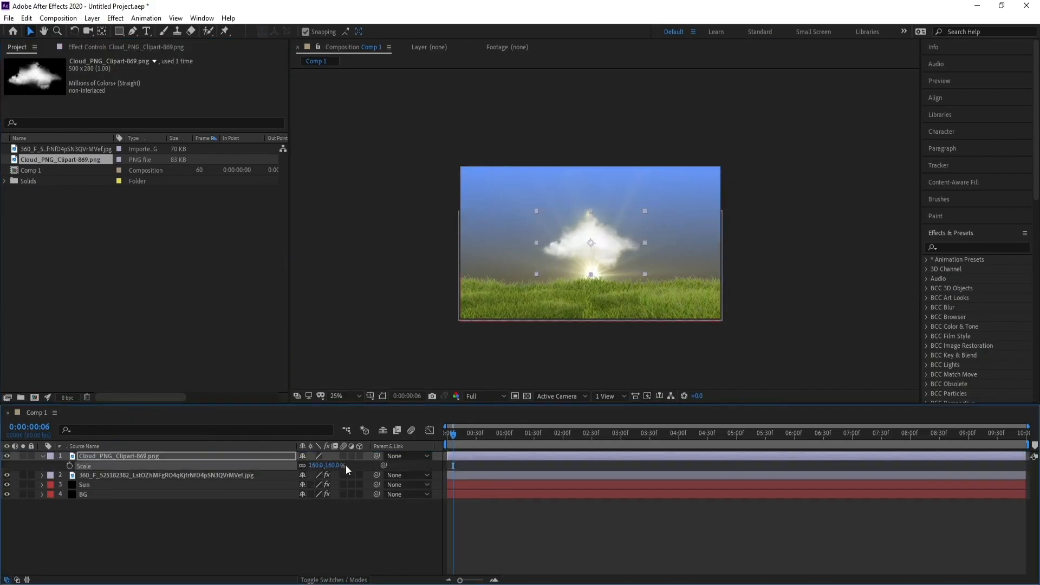
left_click_drag(102, 457, 105, 479)
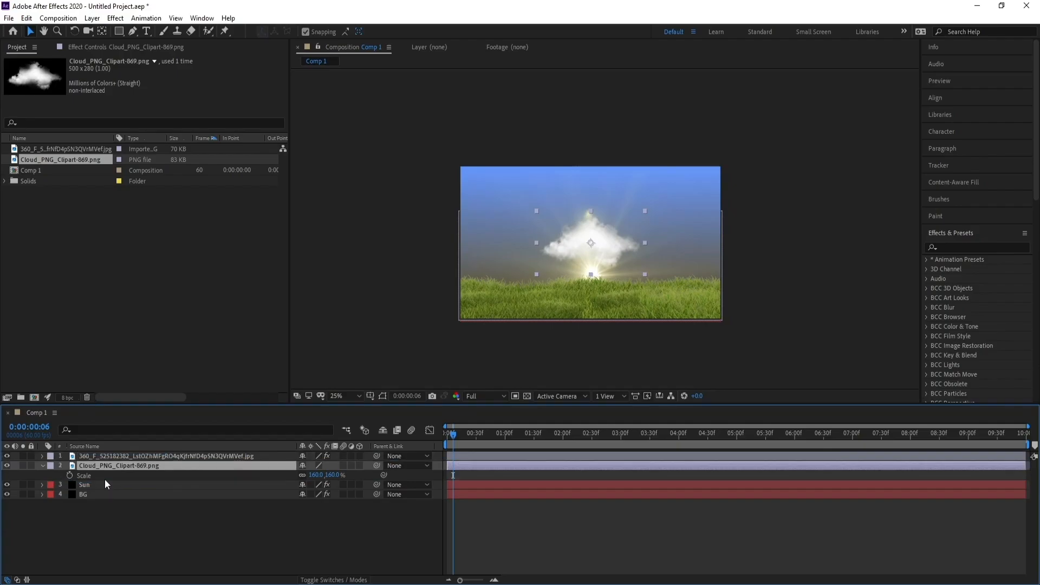
Move the cloud outside the frame's right edge to about 2304, 280 and keyframe its Position at 0:00:00:00
left_click_drag(602, 248, 783, 212)
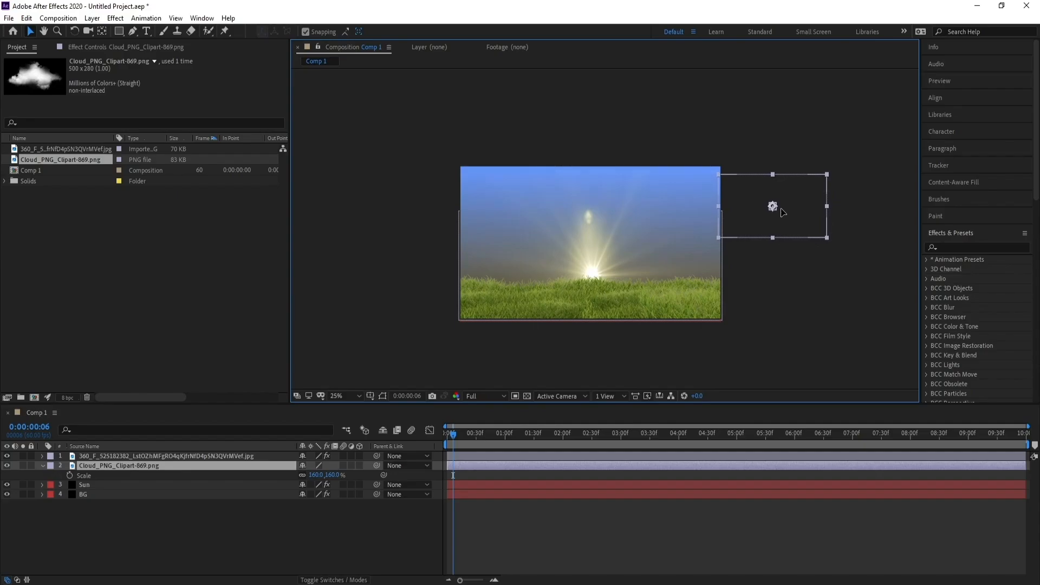
left_click_drag(456, 434, 398, 439)
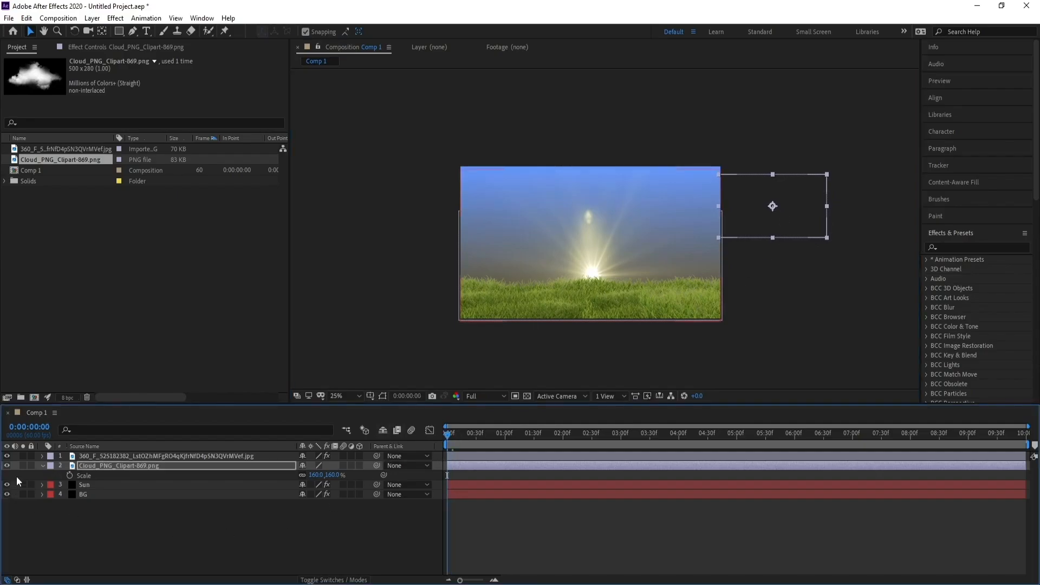
left_click(114, 469)
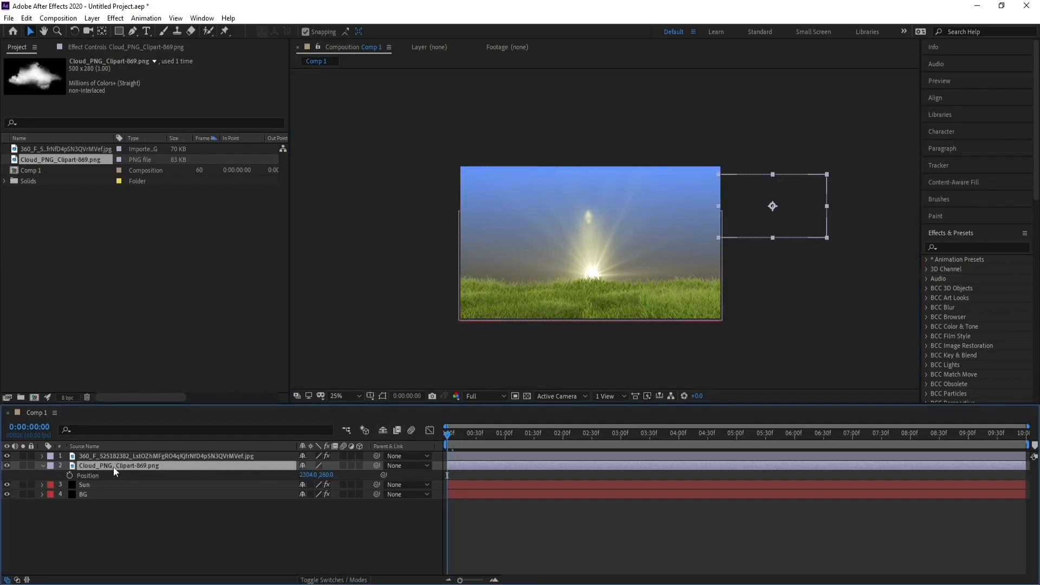
key("alt+shift+p")
Keyframe the cloud's Position beyond the frame's left edge at 0:00:09:59 and preview its horizontal drift
key("End")
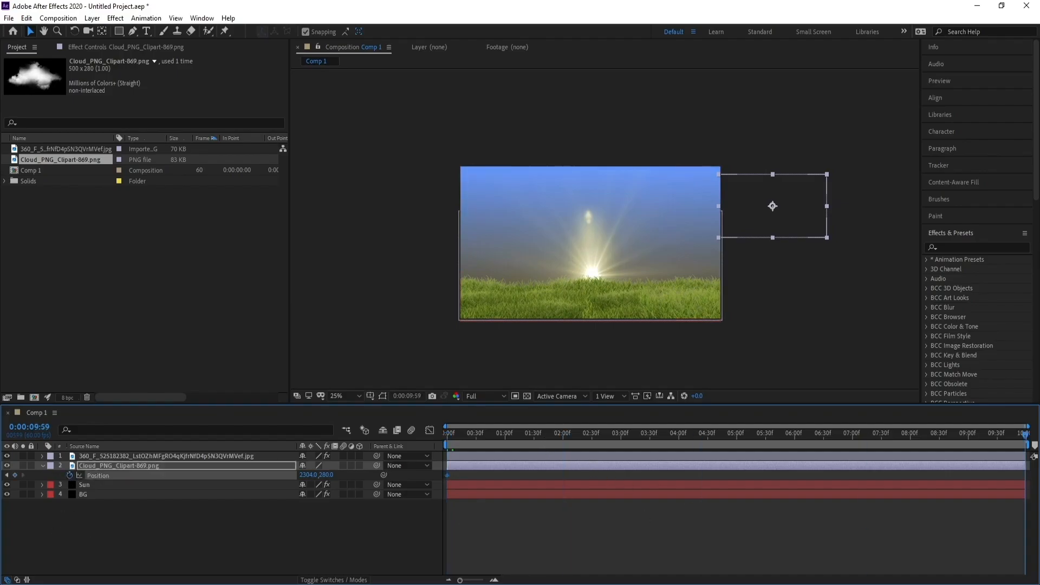
left_click_drag(307, 477, 94, 479)
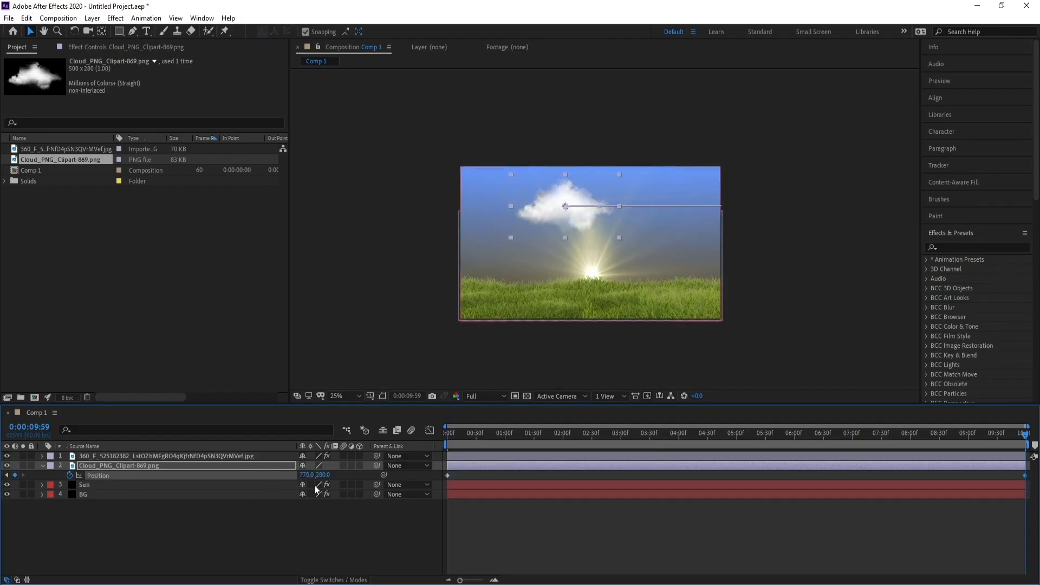
left_click_drag(283, 475, 3, 475)
left_click_drag(307, 475, 23, 484)
left_click_drag(465, 438, 405, 446)
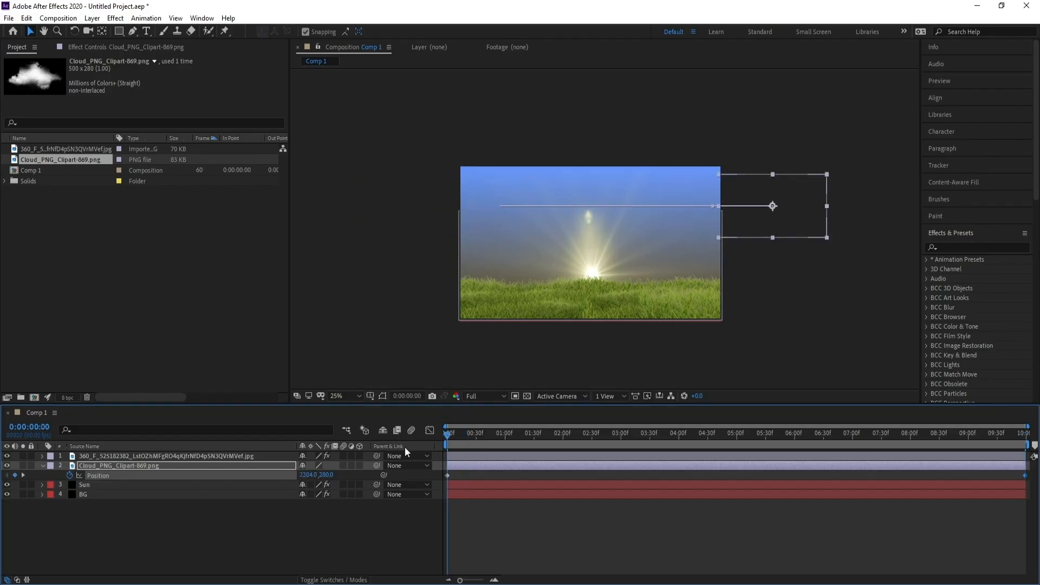
key("space")
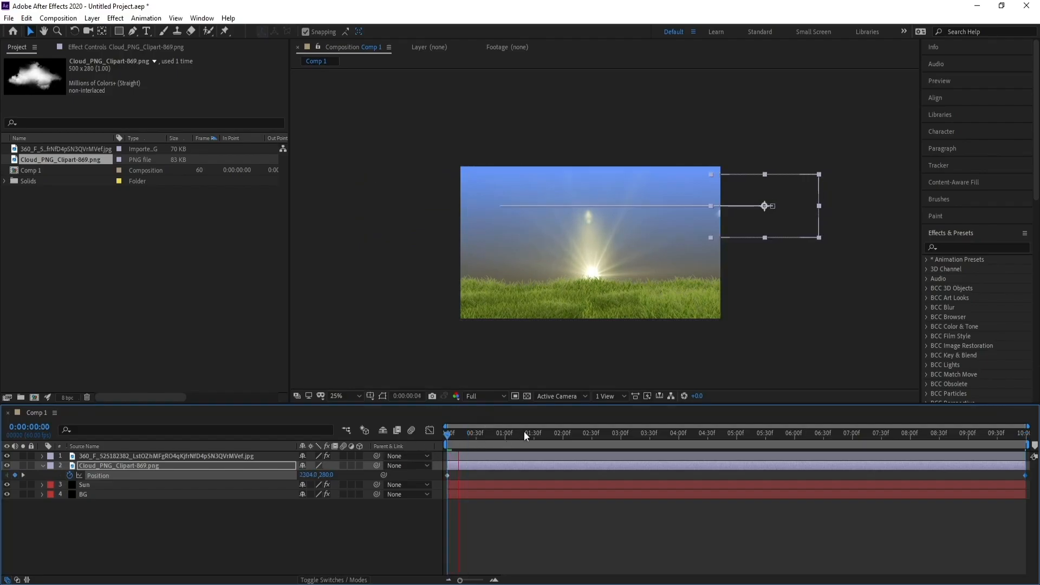
left_click(526, 435)
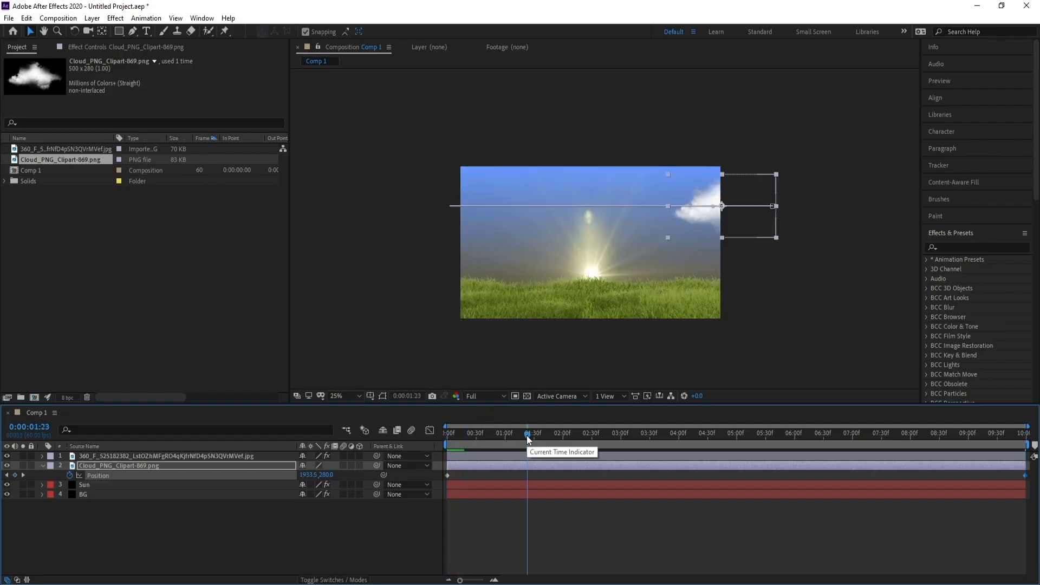
key("space")
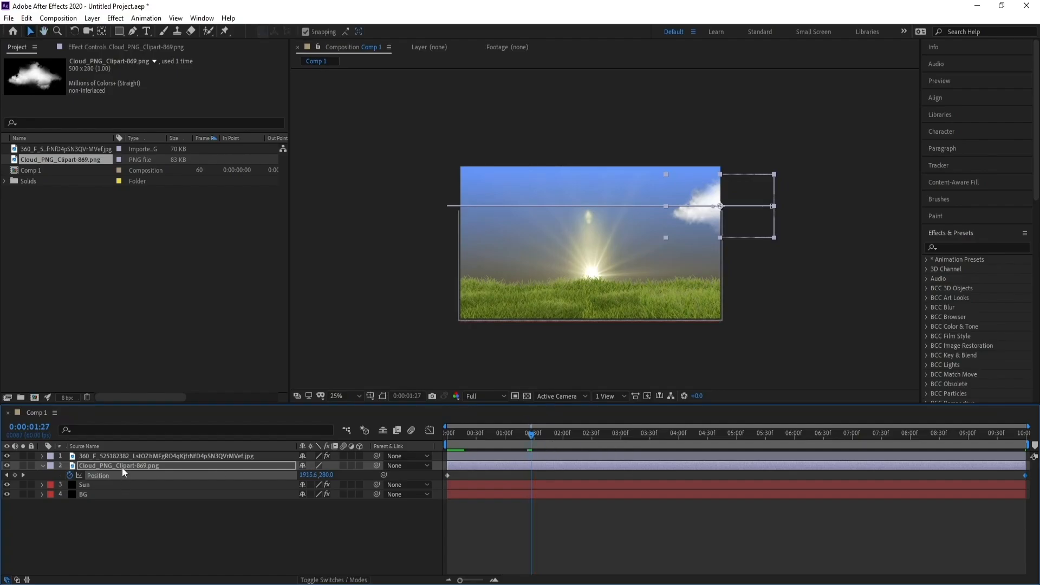
Go to 0:00:05:49, where the cloud is in view, and apply the Tint effect to the cloud layer
left_click(123, 464)
left_click_drag(530, 433, 783, 437)
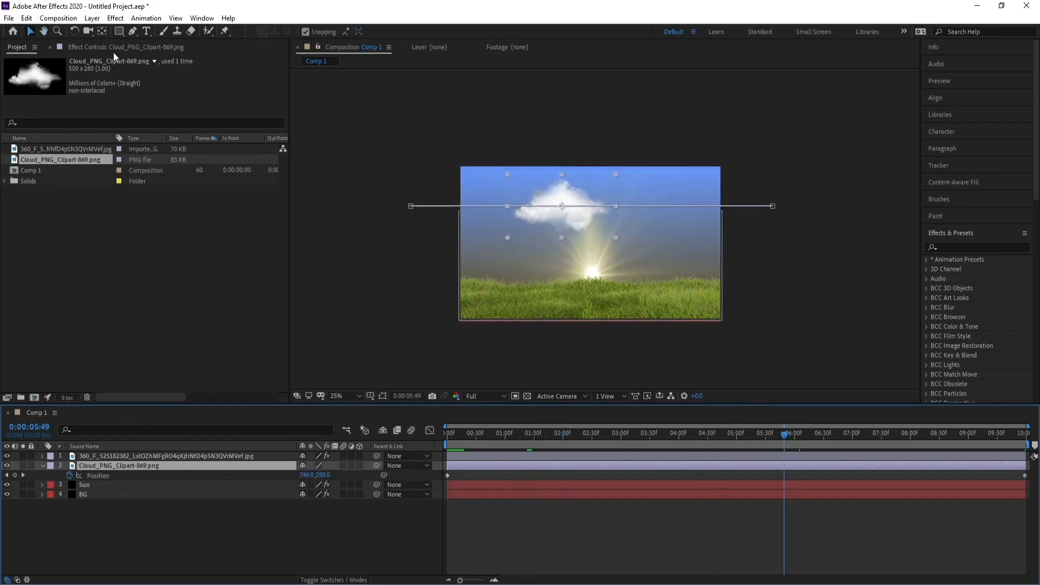
left_click(116, 18)
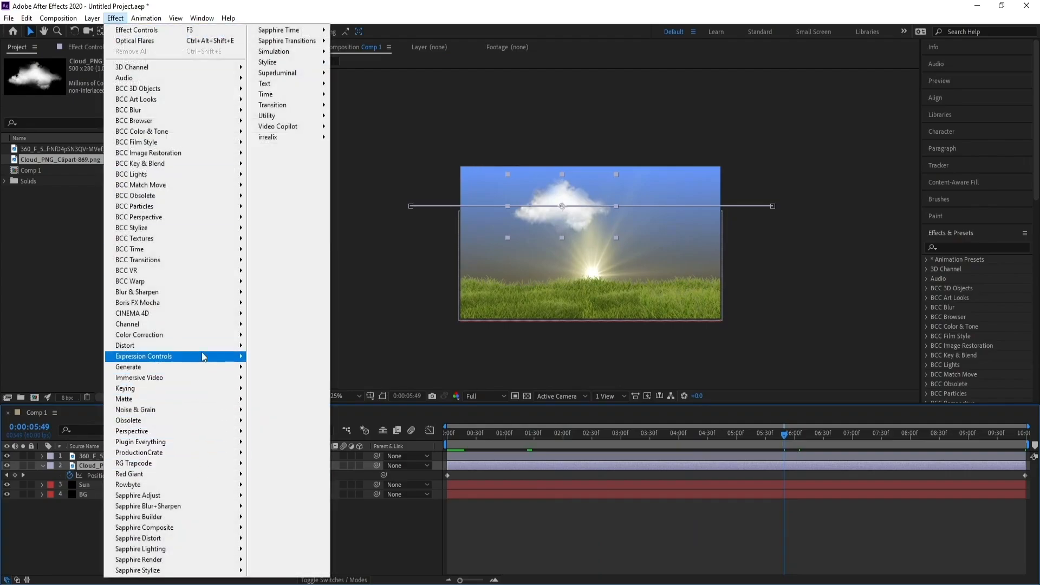
mouse_move(217, 334)
left_click(267, 558)
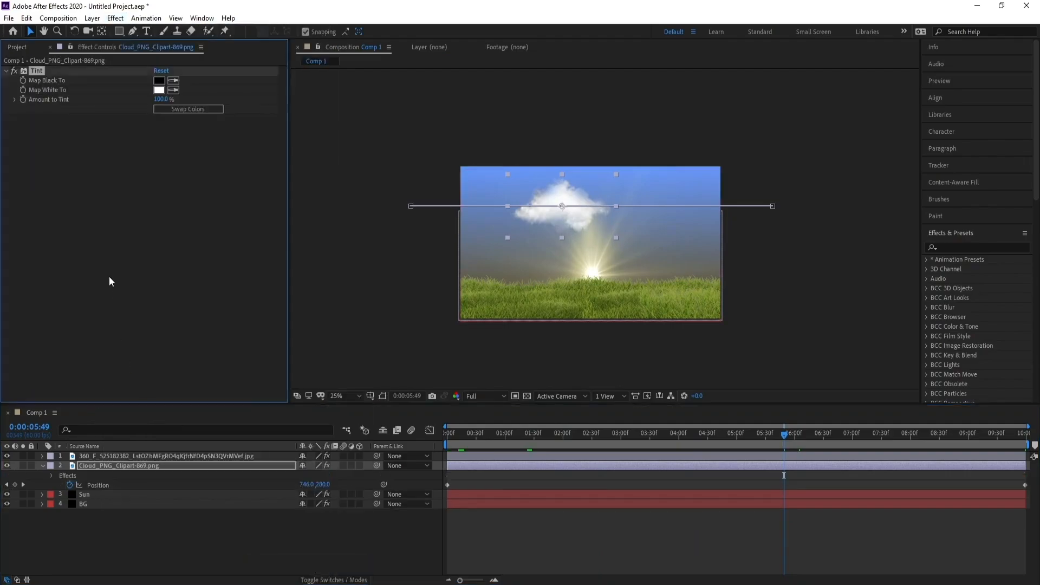
Set the cloud Tint's Map White To color to the warm grey ADAAA1
left_click(159, 90)
left_click(197, 539)
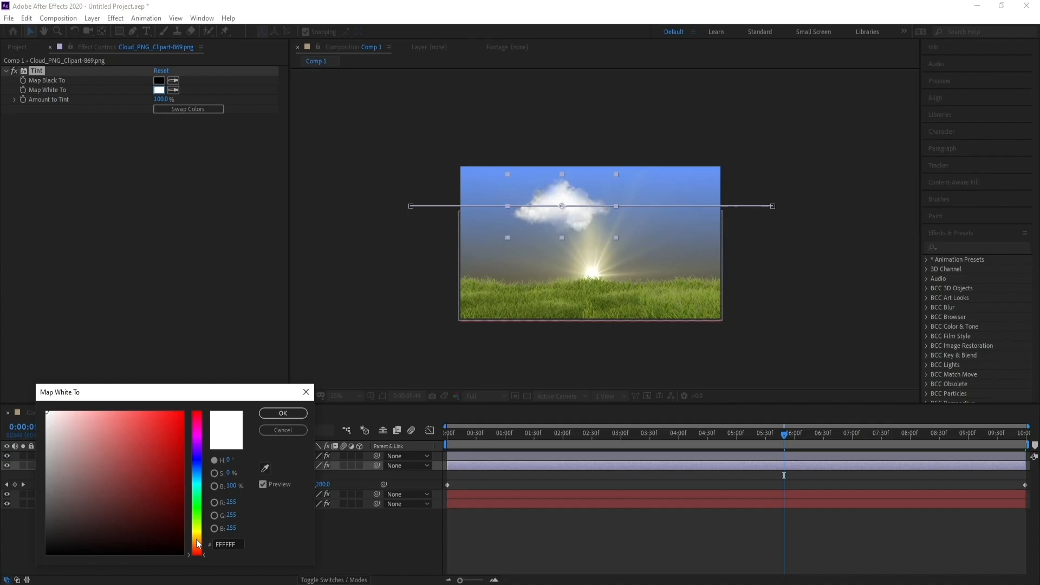
left_click(172, 536)
mouse_move(171, 537)
left_mouse_down()
mouse_move(174, 491)
mouse_move(147, 410)
mouse_move(106, 391)
left_mouse_up()
left_click_drag(198, 539, 196, 536)
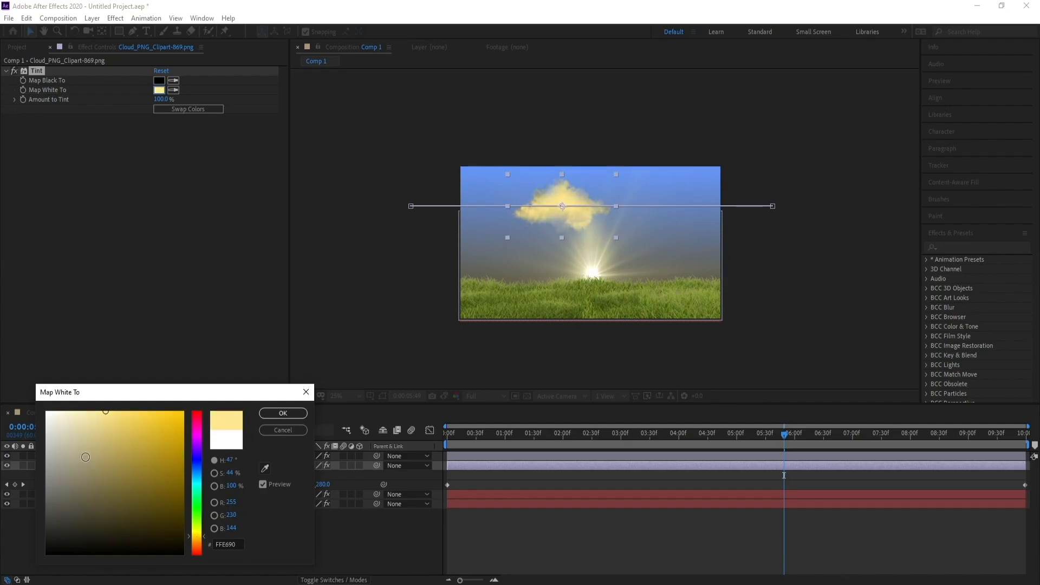
left_click_drag(85, 456, 58, 398)
left_click_drag(69, 415, 24, 454)
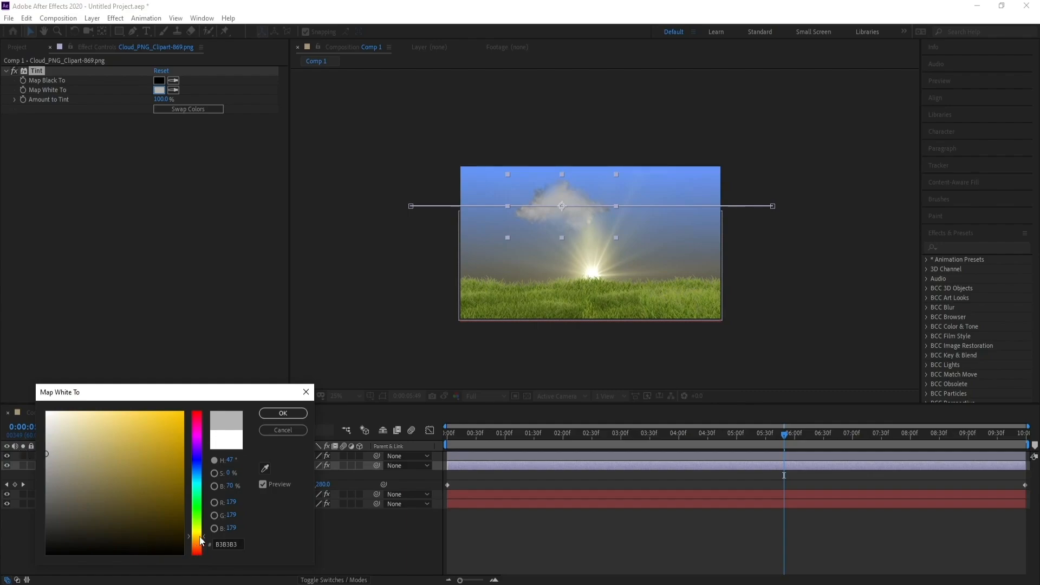
left_click(55, 457)
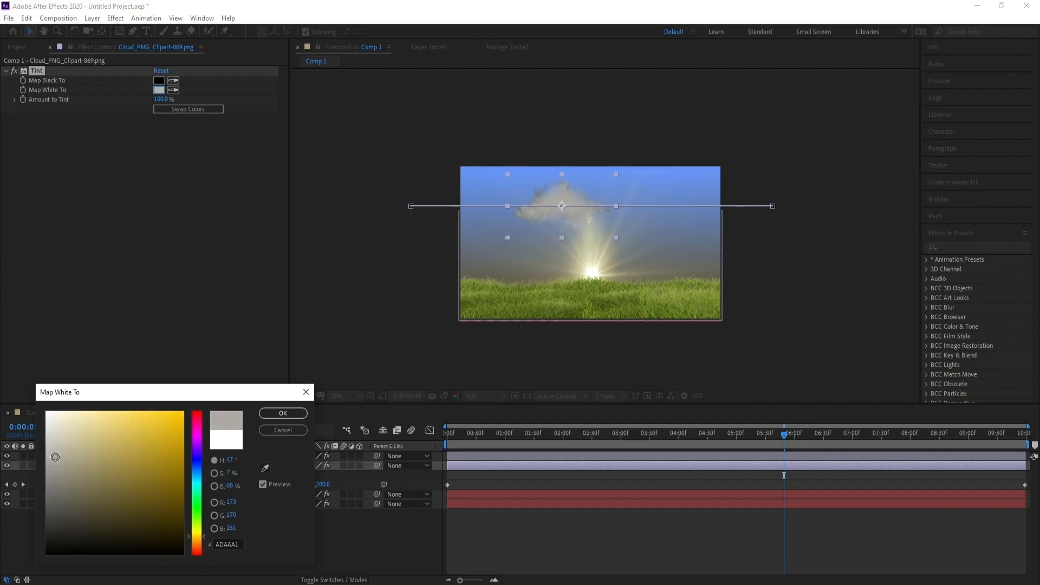
left_click(283, 412)
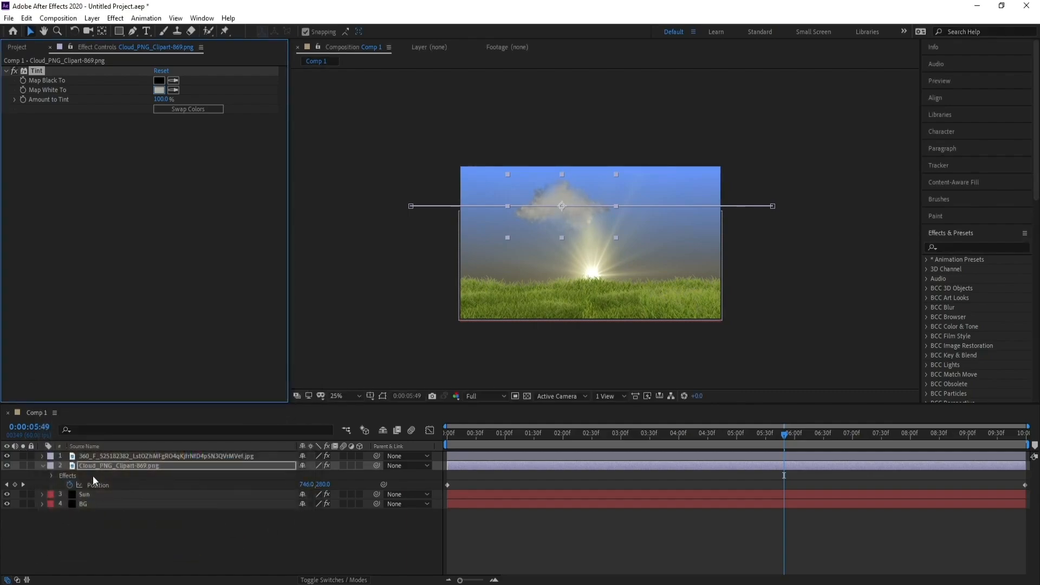
Import Cloud_PNG_Clipart-869.png into the project a second time
left_click(9, 18)
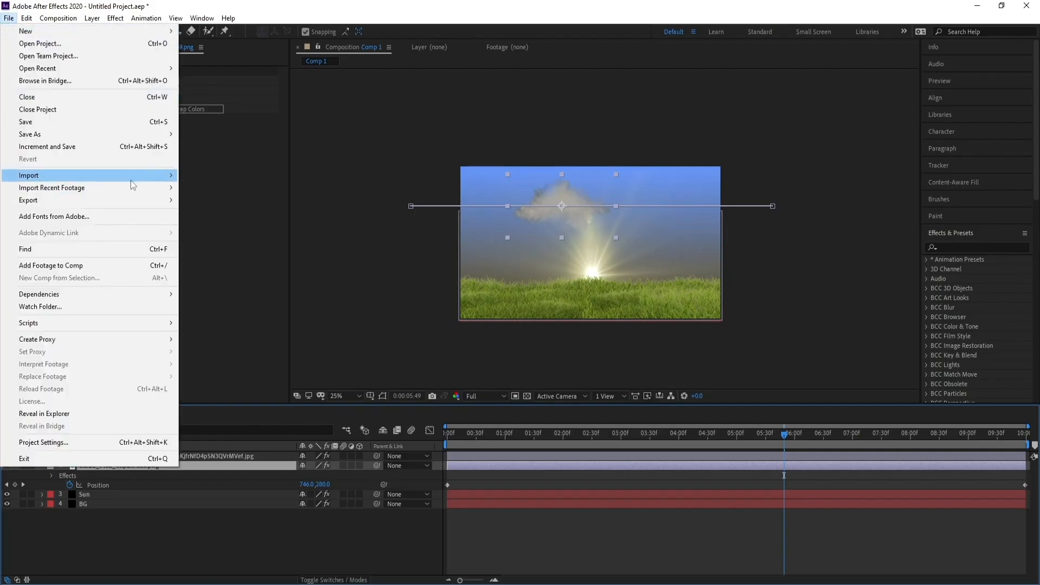
mouse_move(140, 174)
left_click(206, 174)
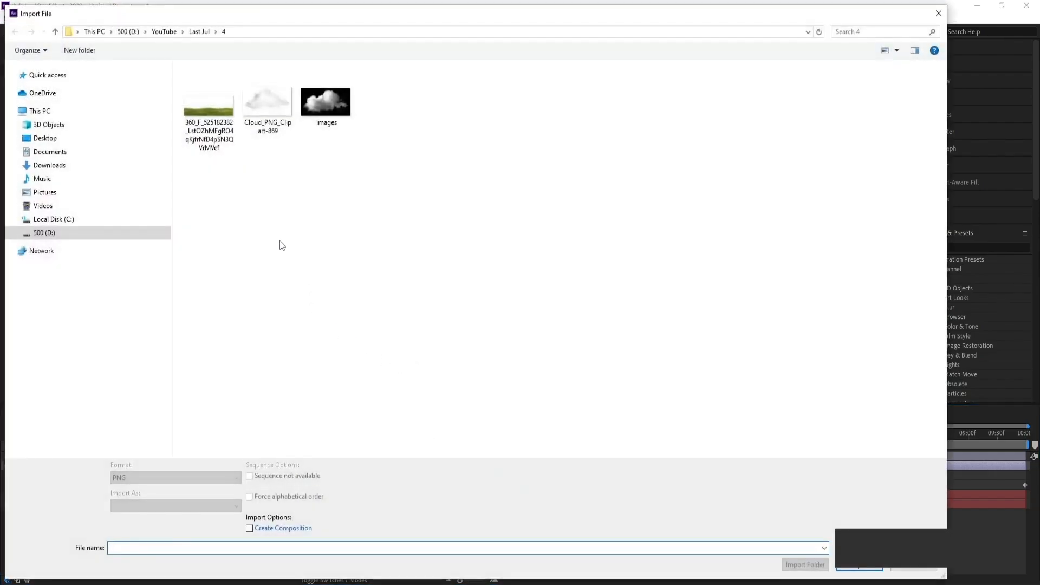
double_click(266, 138)
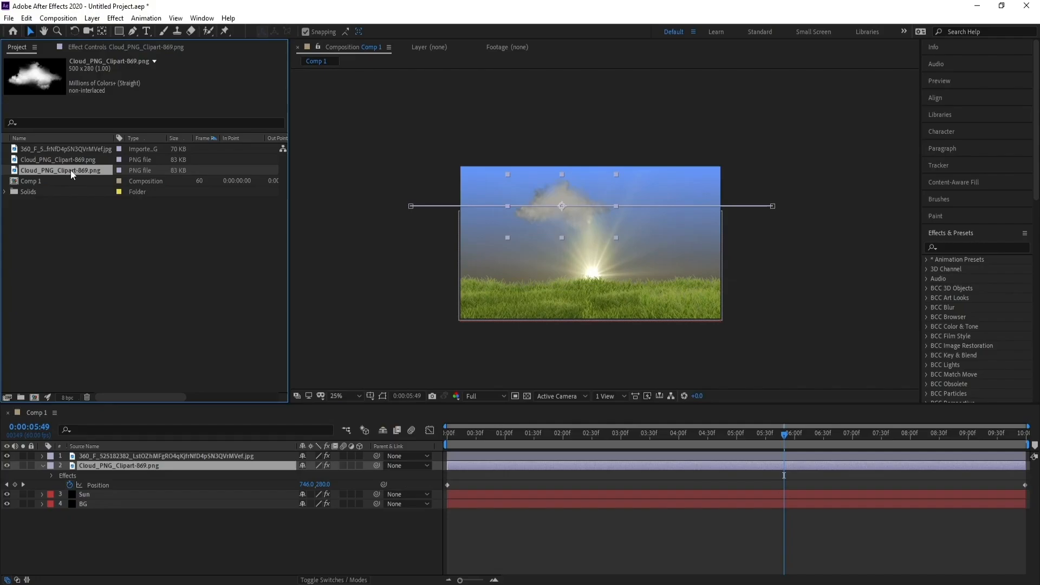
Import the images.jfif cloud picture and add it to Comp 1 between the cloud and Sun layers
left_click(8, 18)
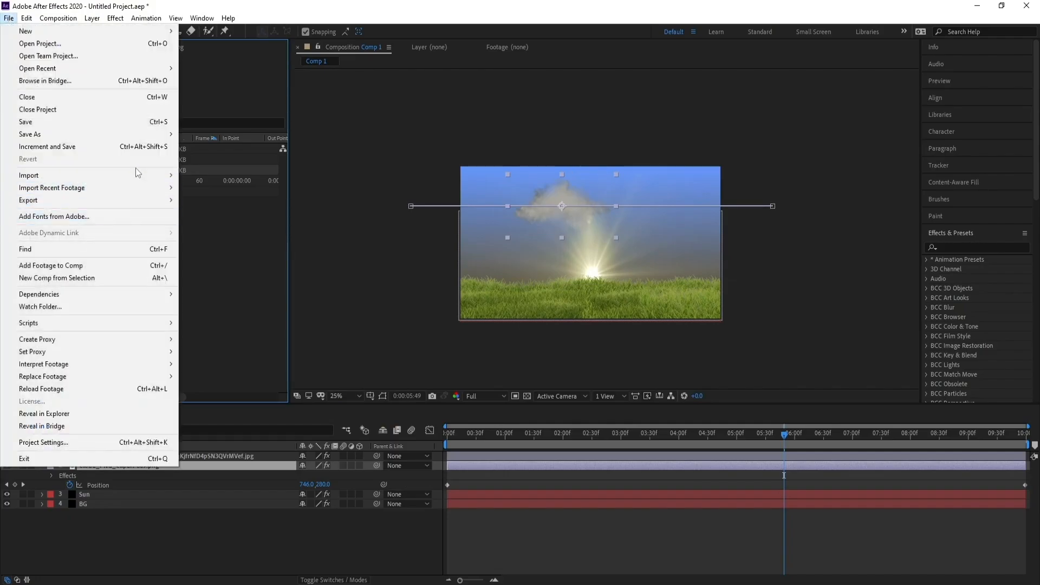
mouse_move(136, 174)
left_click(220, 176)
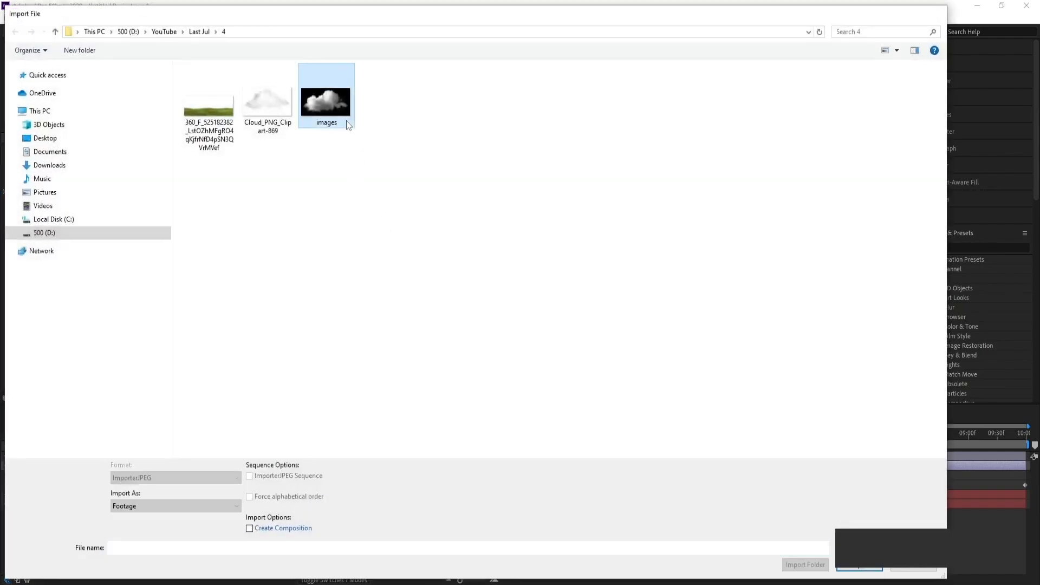
double_click(346, 120)
left_click_drag(60, 193, 157, 469)
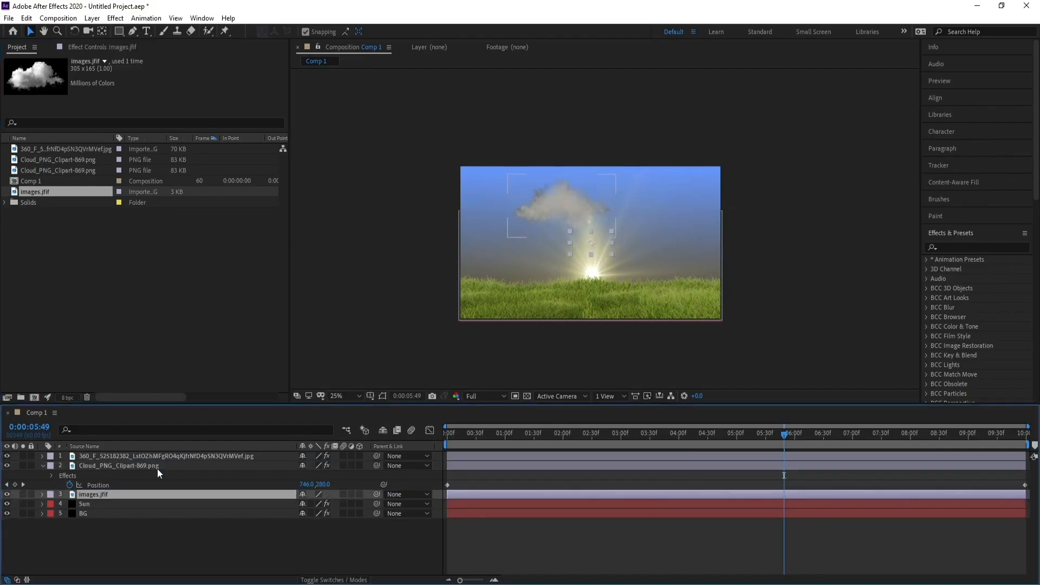
Scale the images.jfif cloud layer to 320% and apply the Linear Color Key effect to it
key("s")
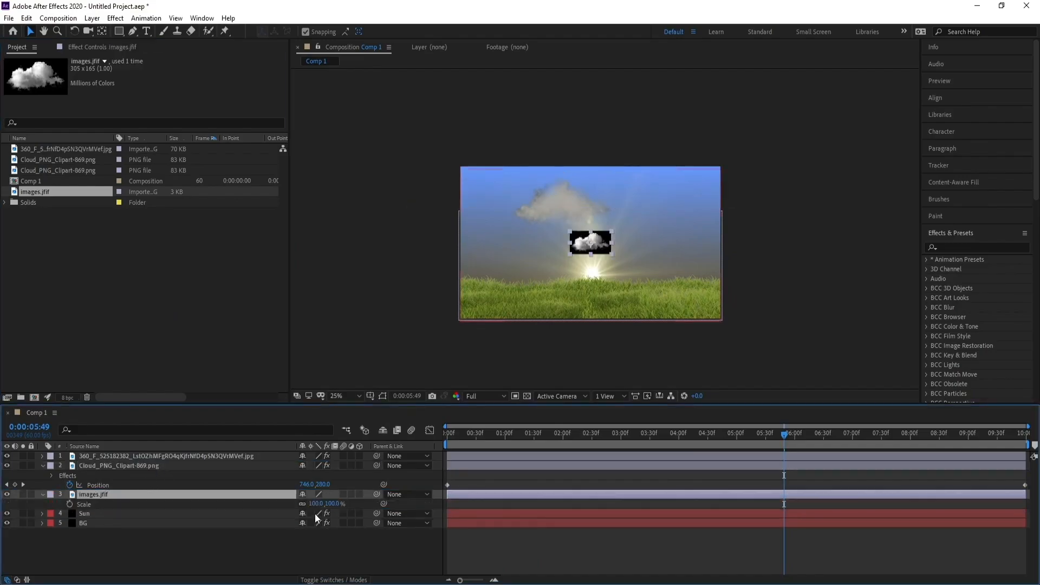
left_click_drag(316, 504, 435, 511)
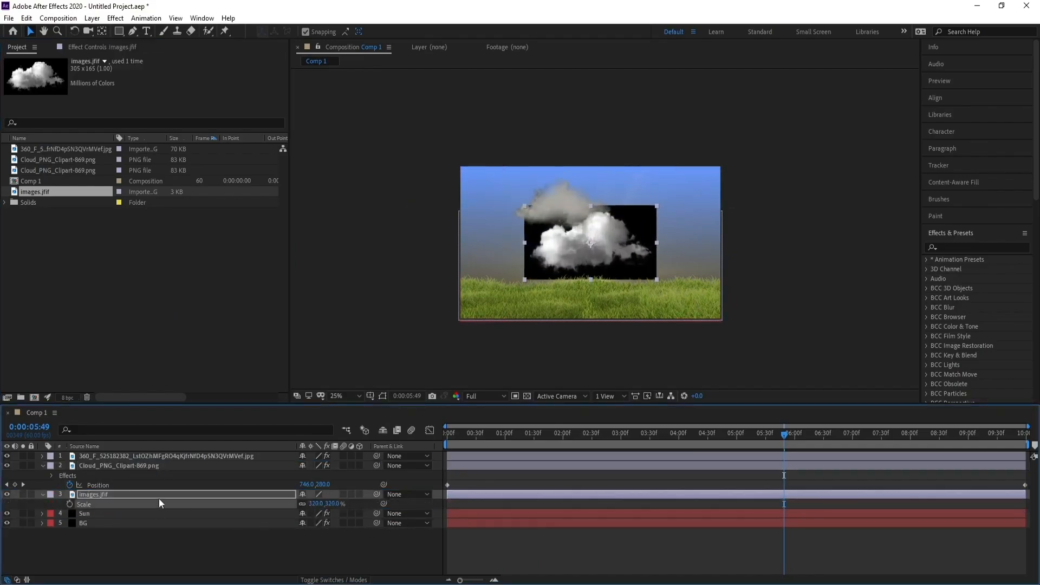
left_click(115, 18)
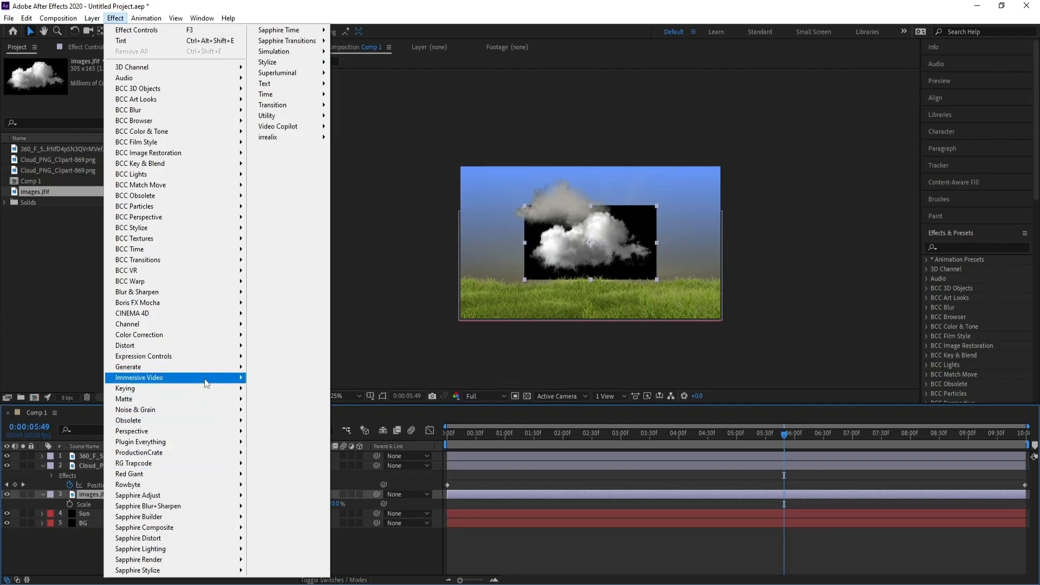
mouse_move(206, 388)
left_click(297, 505)
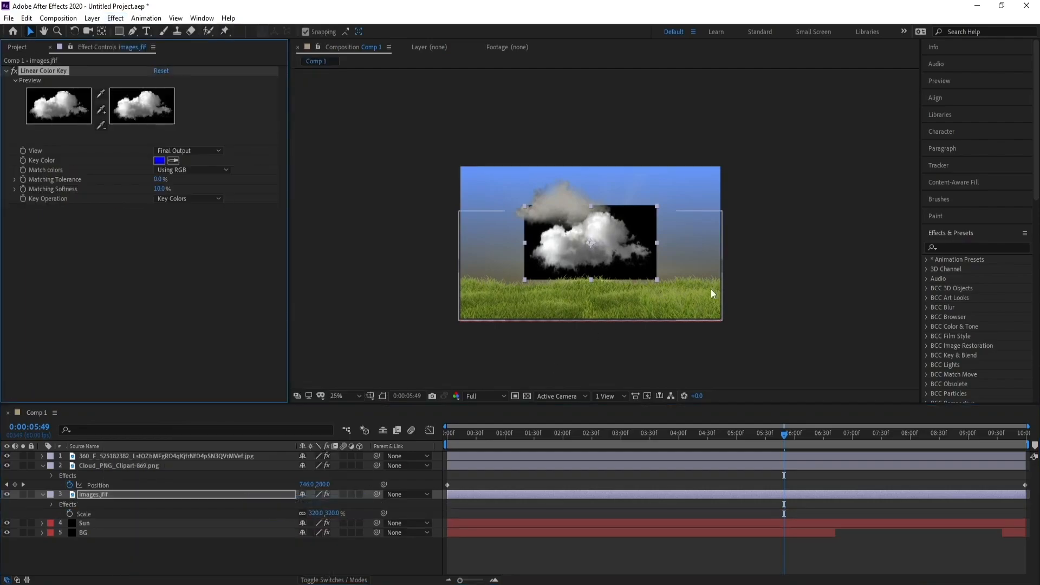
Key out the black background of the images.jfif cloud by sampling it as Key Color, and set Matching Softness to 43%
scroll(711, 289, "up", 2)
left_click_drag(711, 289, 693, 282)
left_click(173, 161)
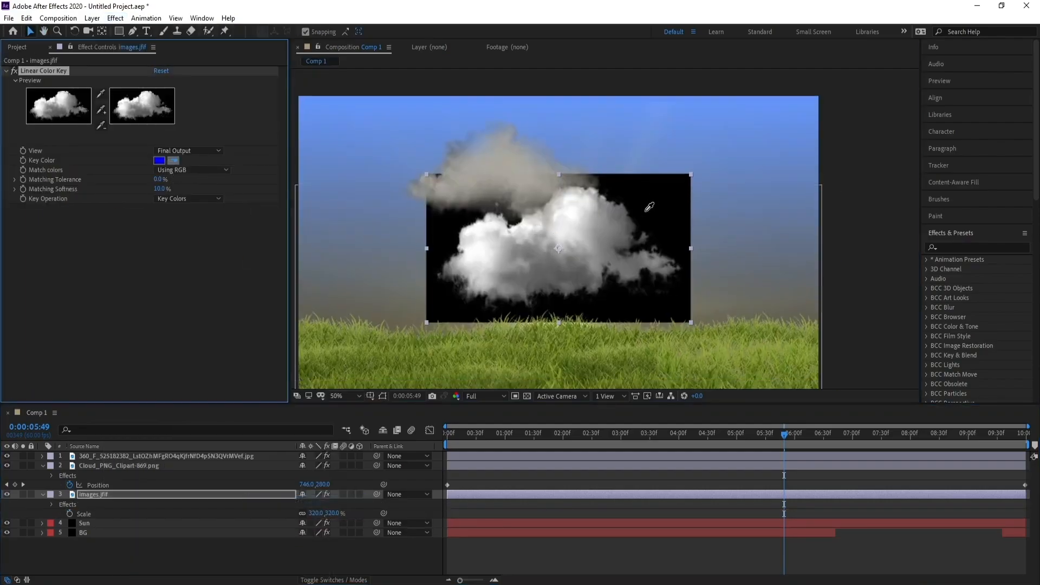
left_click(649, 207)
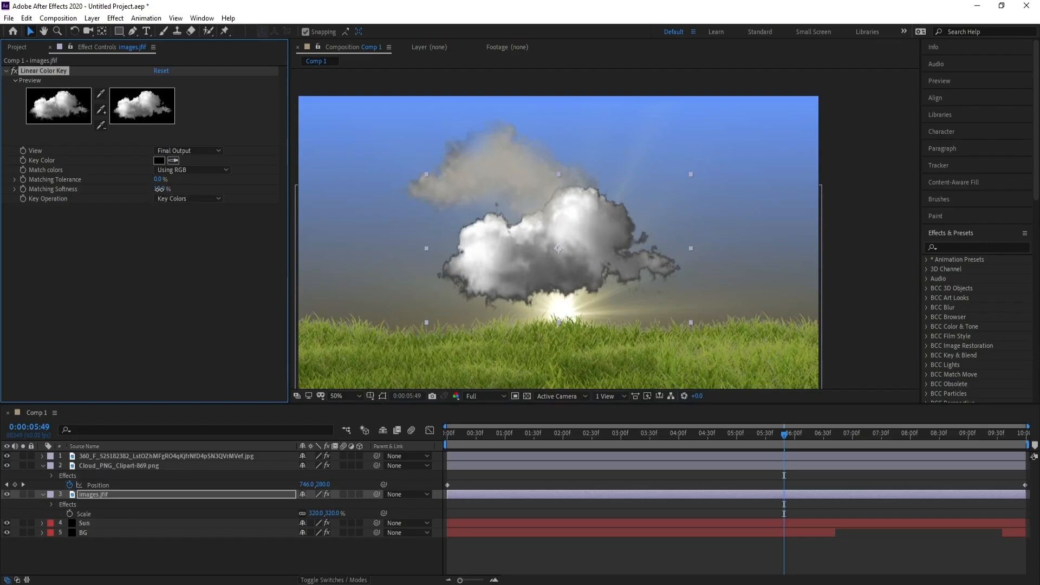
left_click_drag(159, 189, 179, 191)
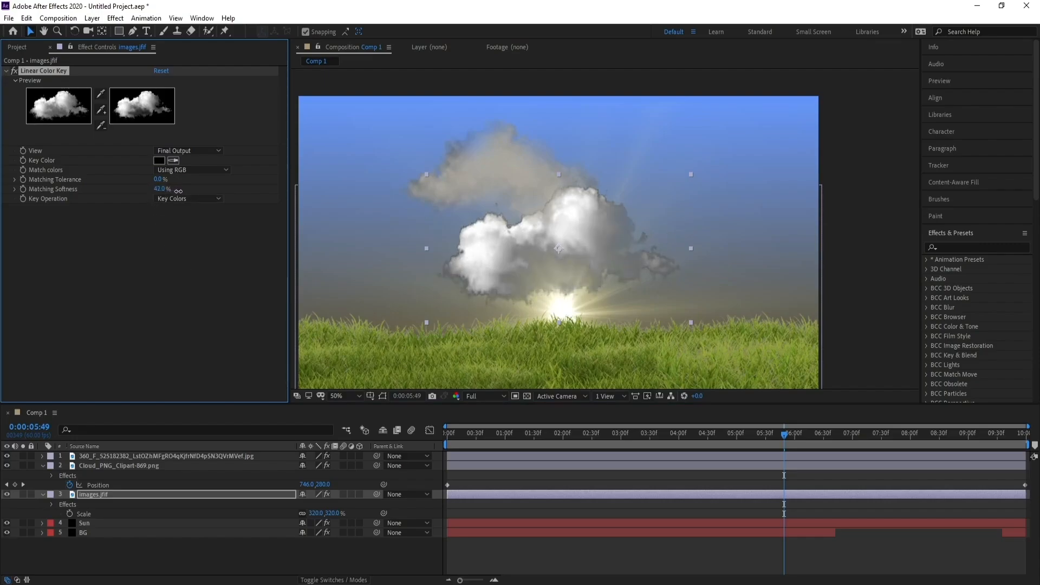
Apply the Tint color correction effect to the images.jfif layer
left_click(97, 504)
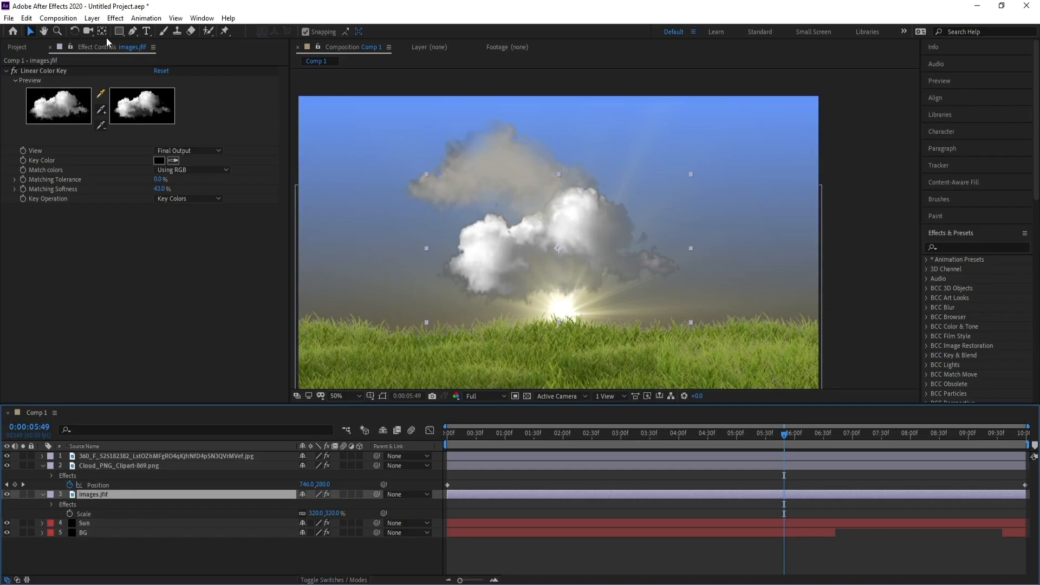
left_click(116, 18)
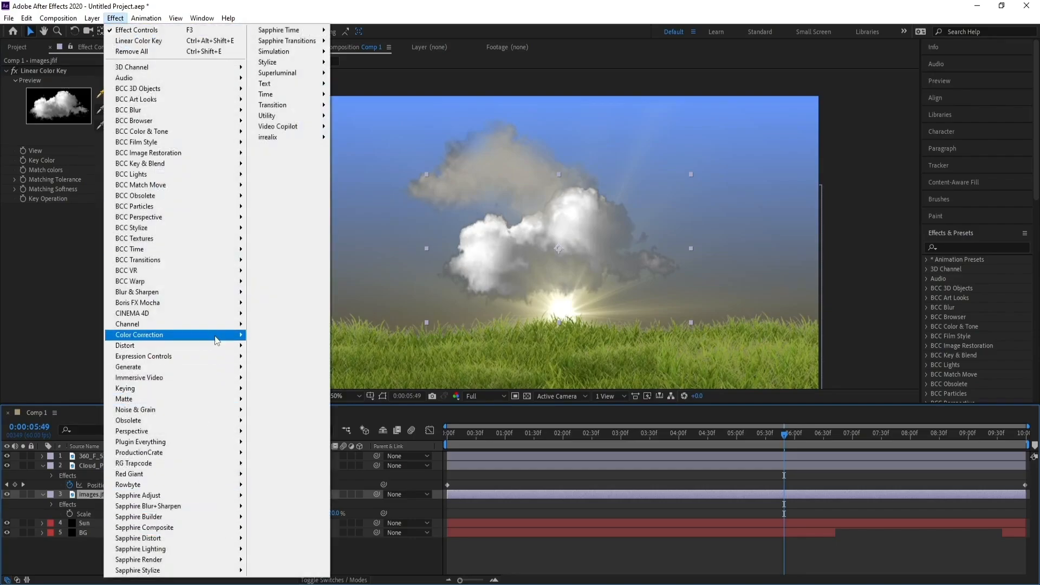
mouse_move(216, 334)
left_click(271, 562)
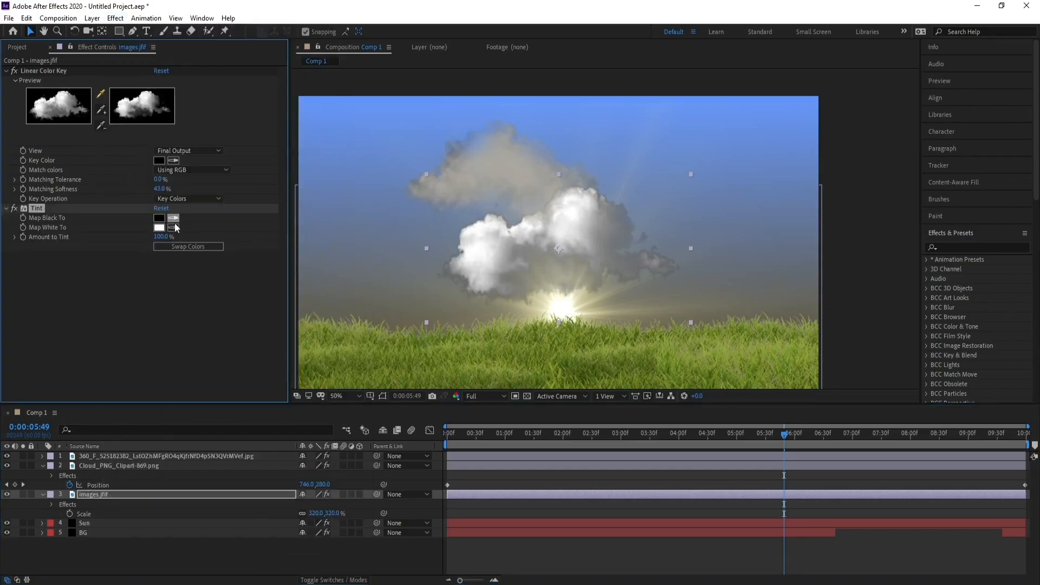
Set the Tint's Map White To color on the images.jfif cloud to a light warm cream with a hue of about 38°
left_click(158, 227)
left_click_drag(69, 453, 46, 480)
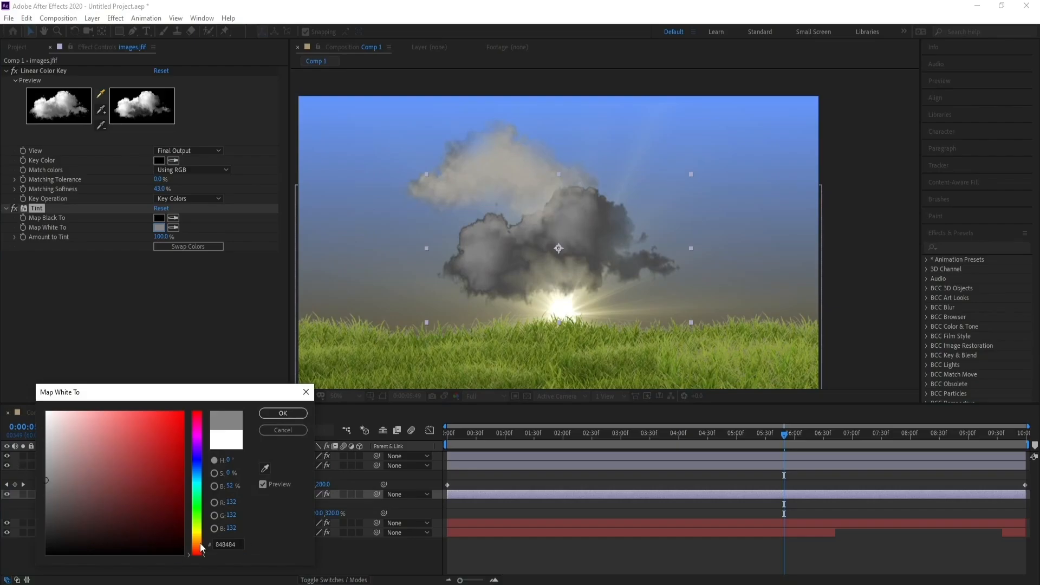
left_click_drag(201, 548, 201, 539)
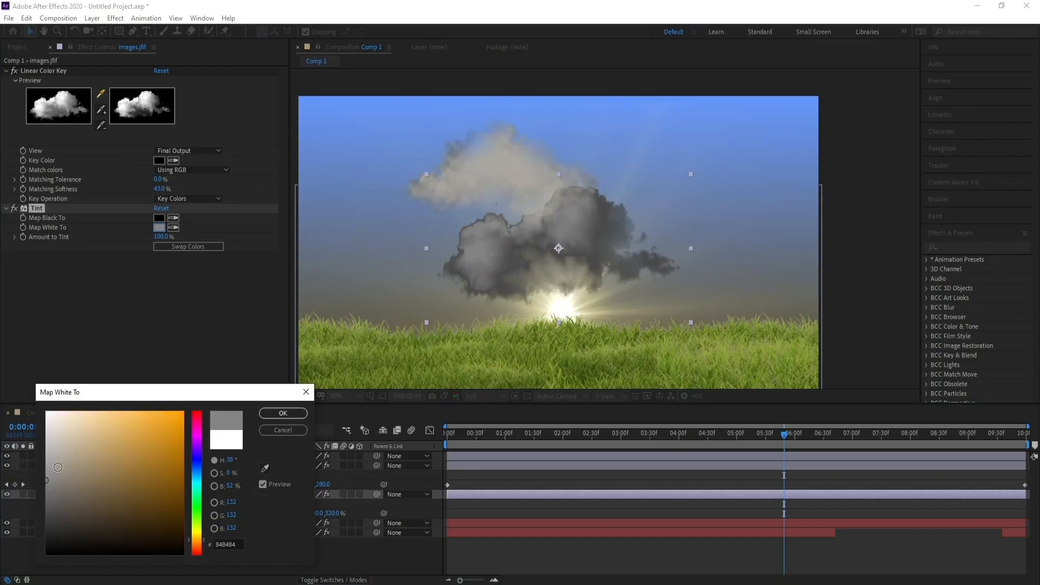
left_click_drag(58, 467, 62, 422)
left_click(283, 413)
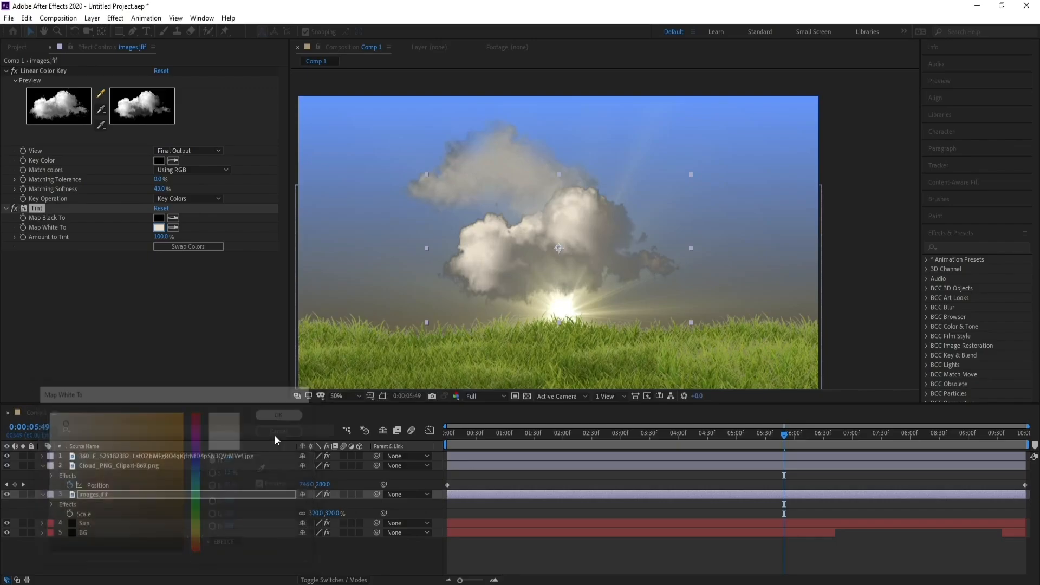
Go to 0:00:02:36 and move the images.jfif cloud just outside the frame's right edge, at position about 2332, 460
scroll(597, 294, "down", 2)
key("h")
key("v")
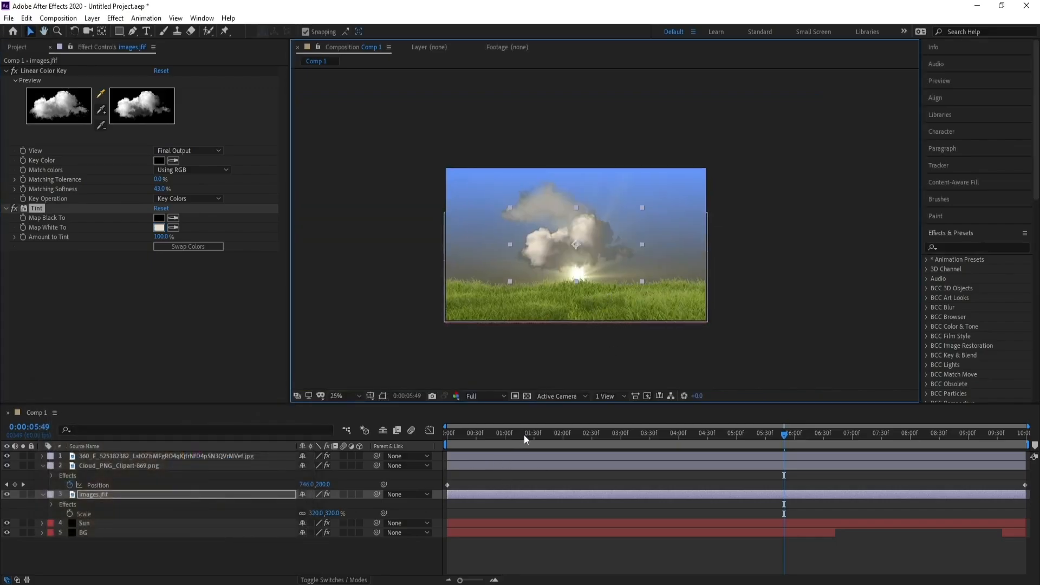
left_click(597, 434)
left_click_drag(581, 258, 759, 250)
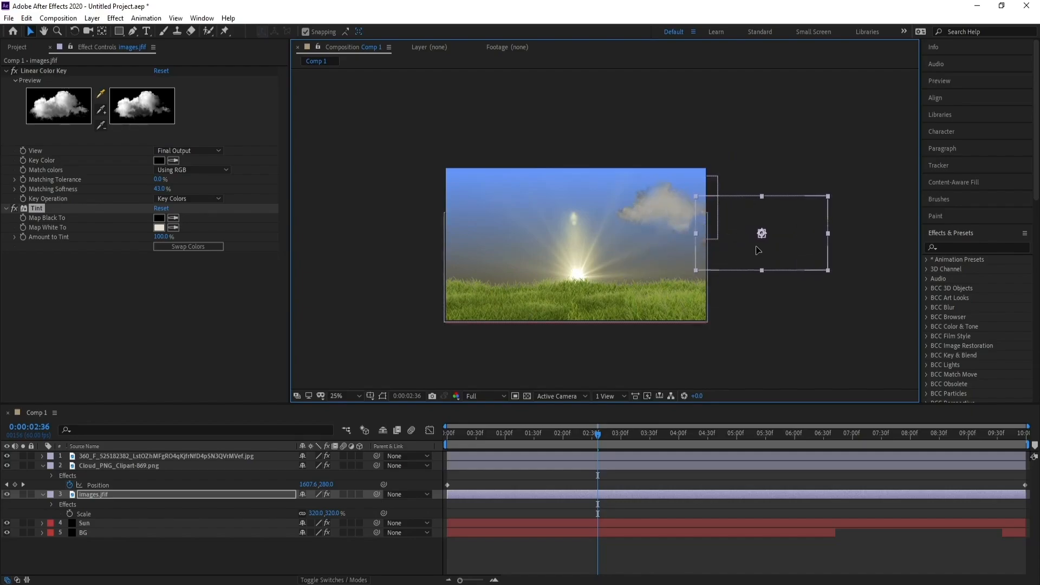
Set a starting Position keyframe for the images.jfif layer at 0:00:00:00
left_click_drag(466, 434, 390, 436)
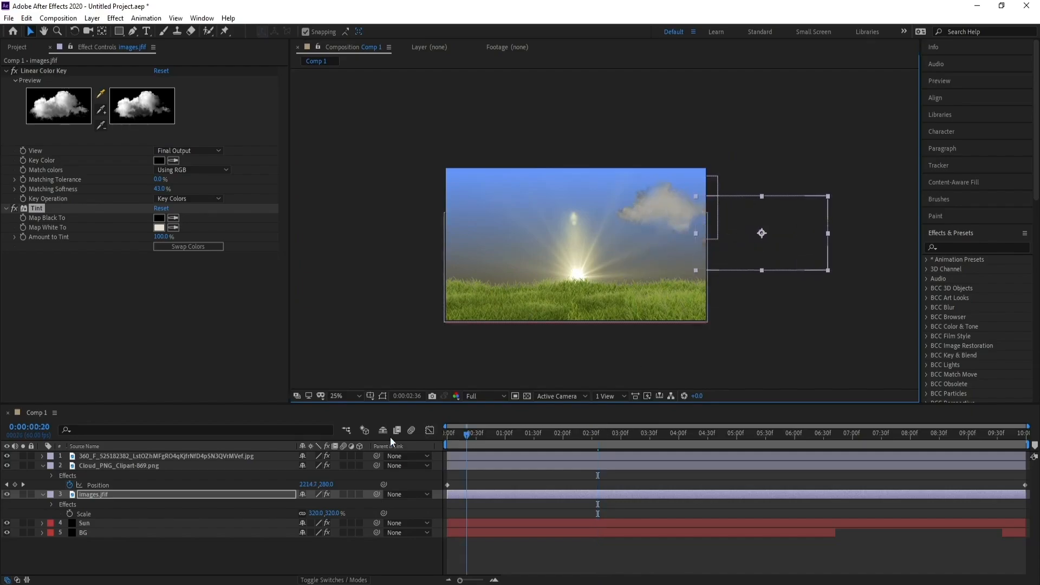
left_click(83, 493)
key("p")
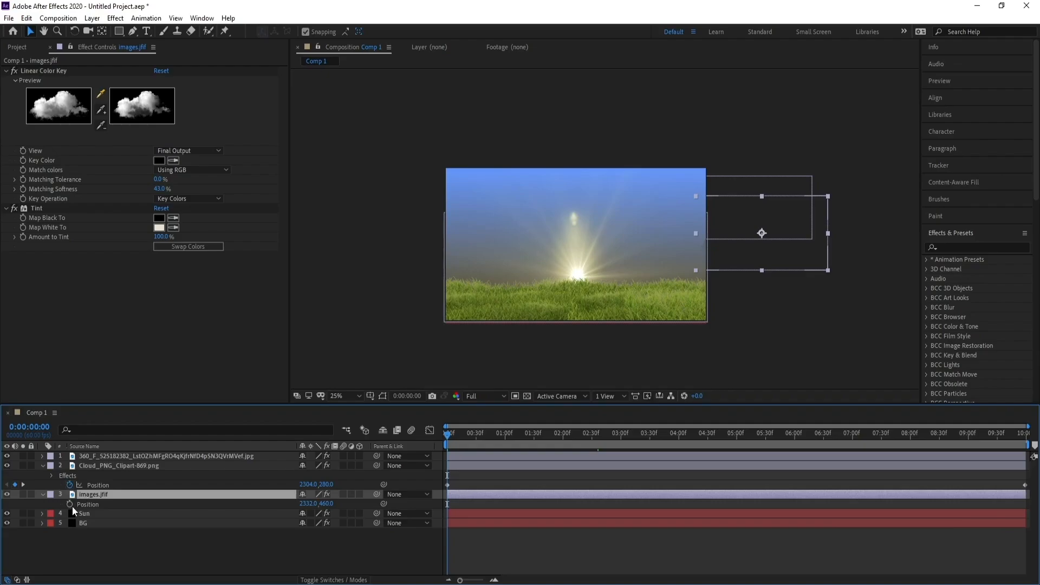
left_click(71, 504)
At the last frame, 0:00:09:59, set the images.jfif layer's X position to -512 so the cloud exits past the frame's left edge
key("End")
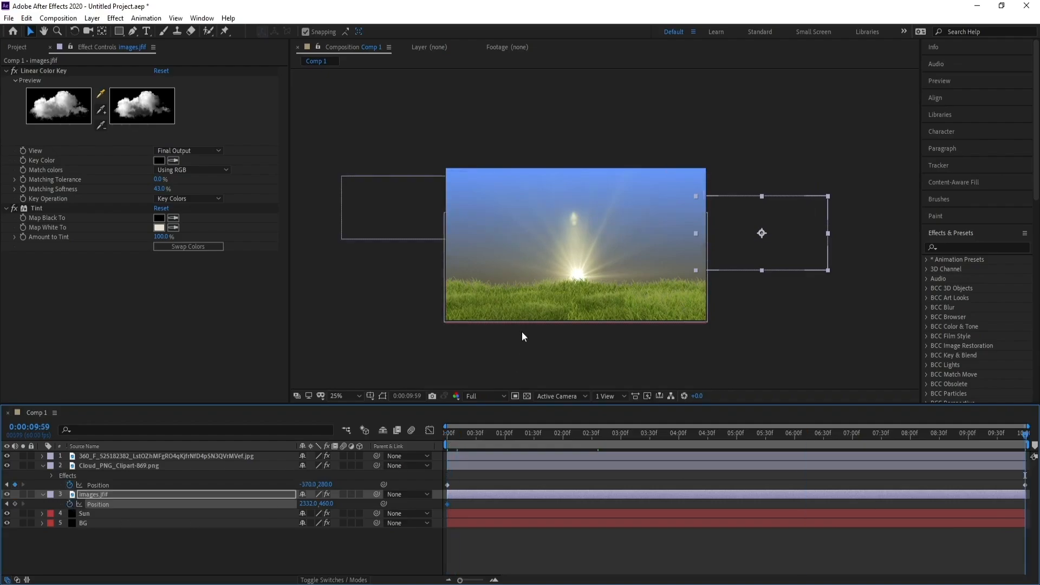
left_click_drag(309, 504, 2, 504)
left_click_drag(310, 505, 2, 512)
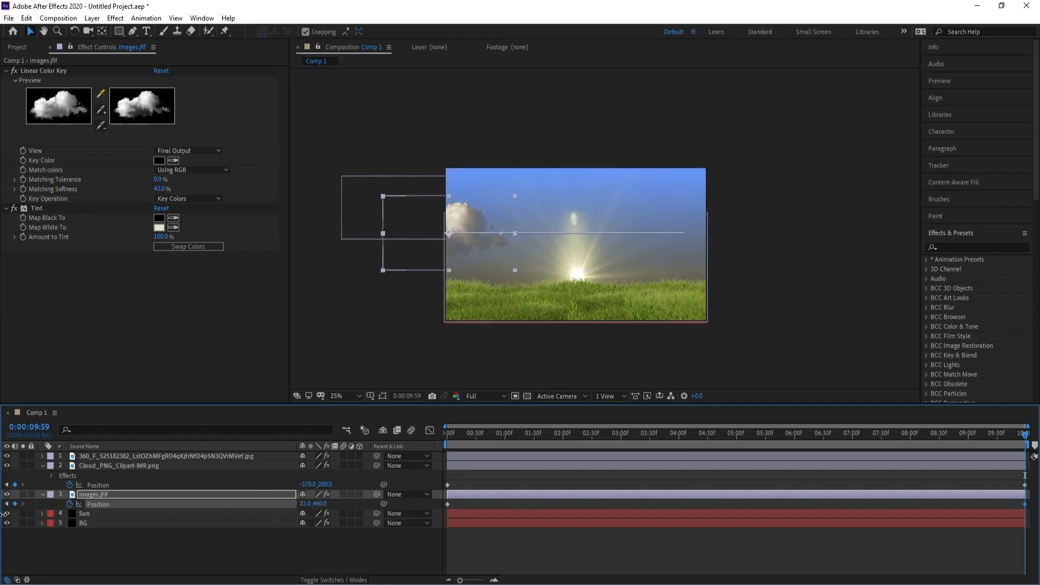
left_click_drag(307, 504, 29, 509)
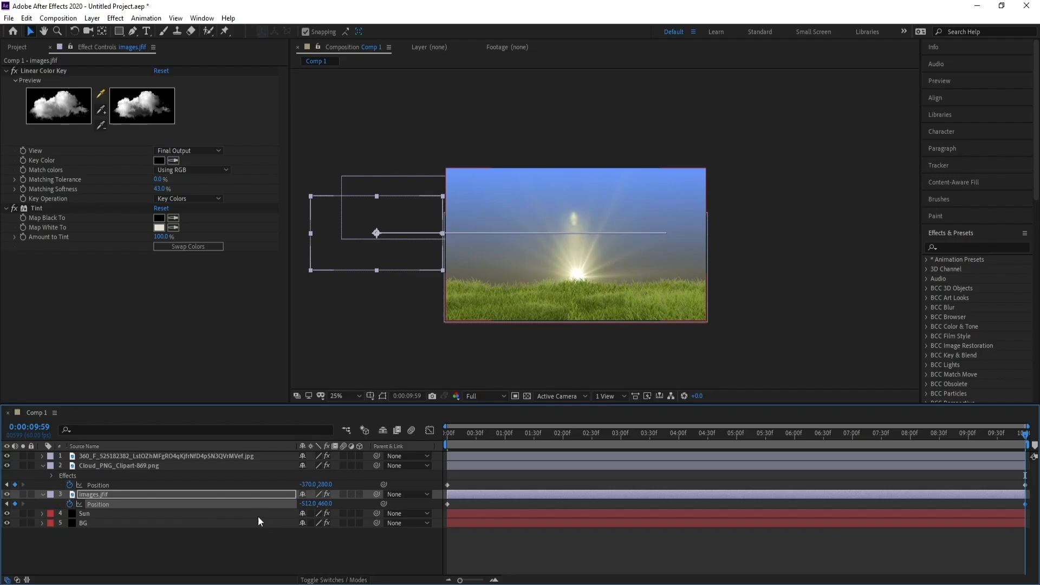
Go to 0:00:03:33, where both clouds are in view, and set the images.jfif layer's Opacity to 40%
left_click(200, 495)
left_click(571, 432)
left_click_drag(571, 431, 652, 437)
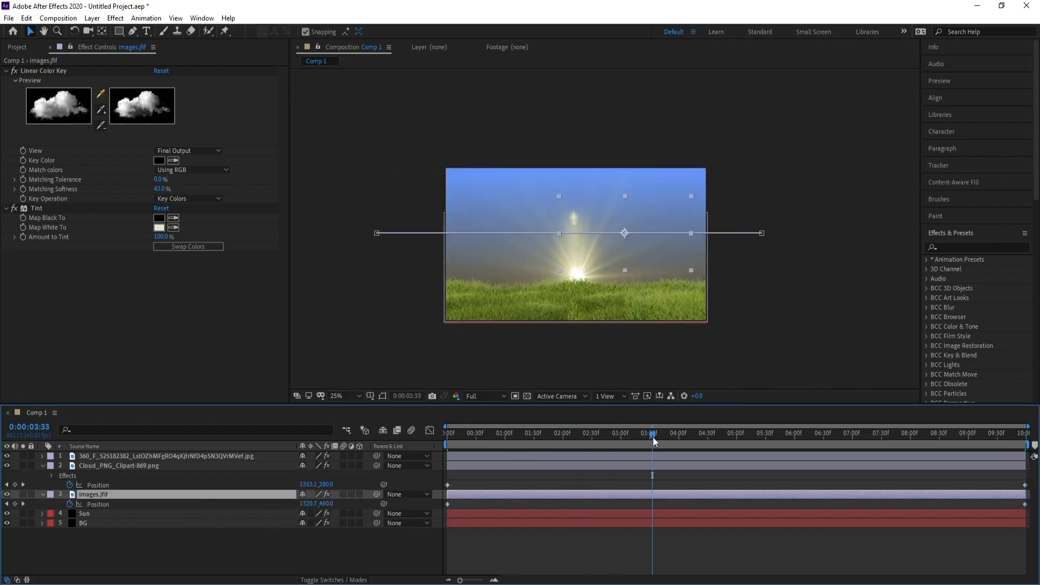
left_click(43, 467)
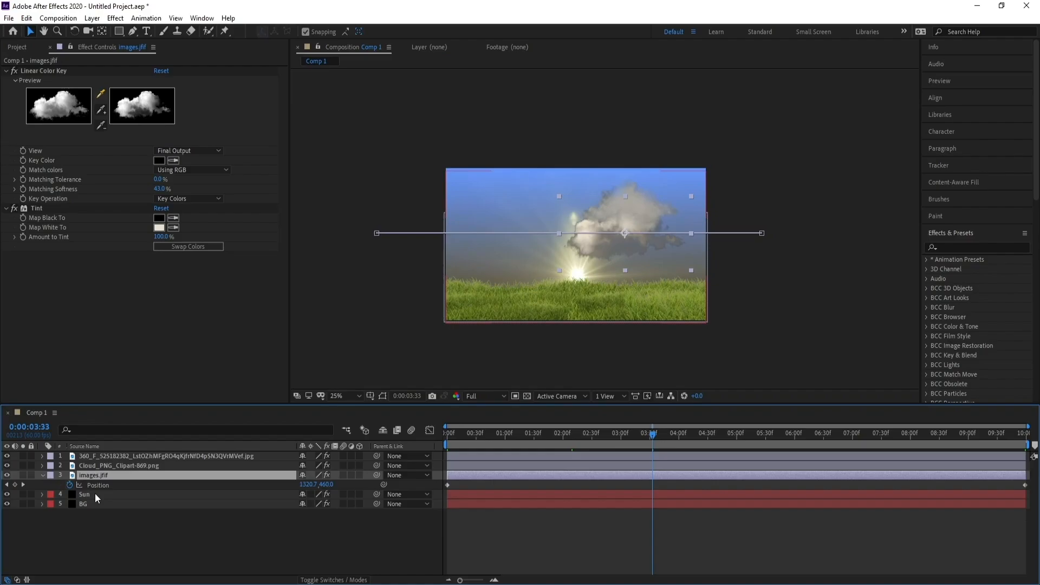
key("t")
left_click_drag(307, 485, 291, 487)
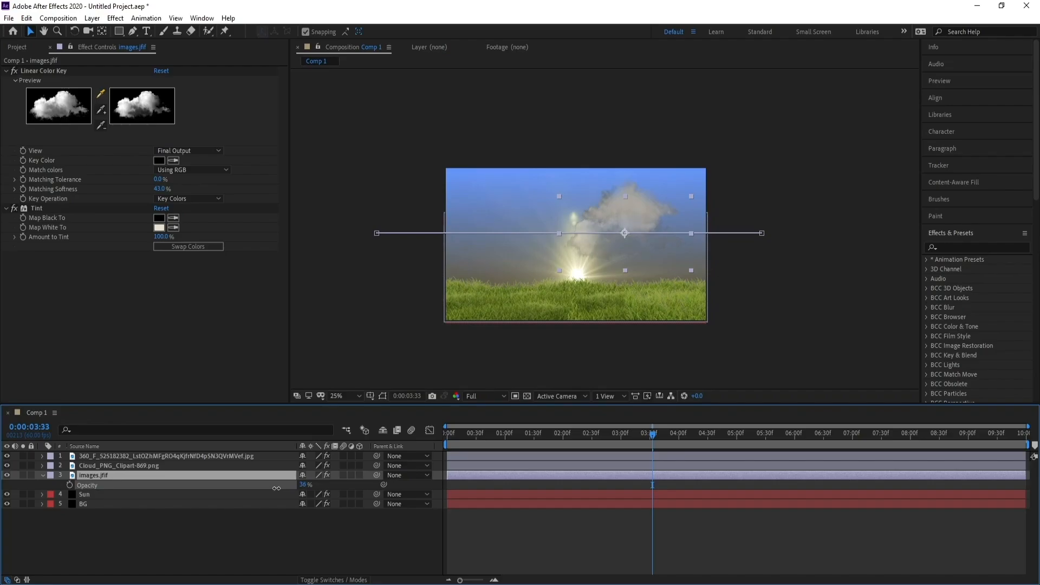
left_click_drag(274, 489, 285, 487)
key("Return")
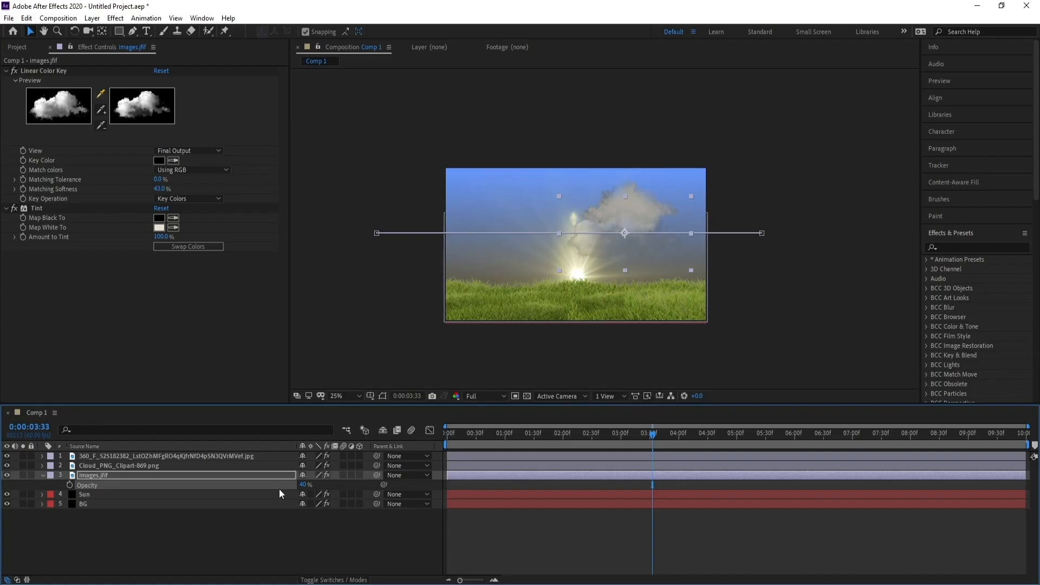
Set the Opacity of the Cloud_PNG_Clipart-869.png layer to 57%
left_click(86, 466)
key("t")
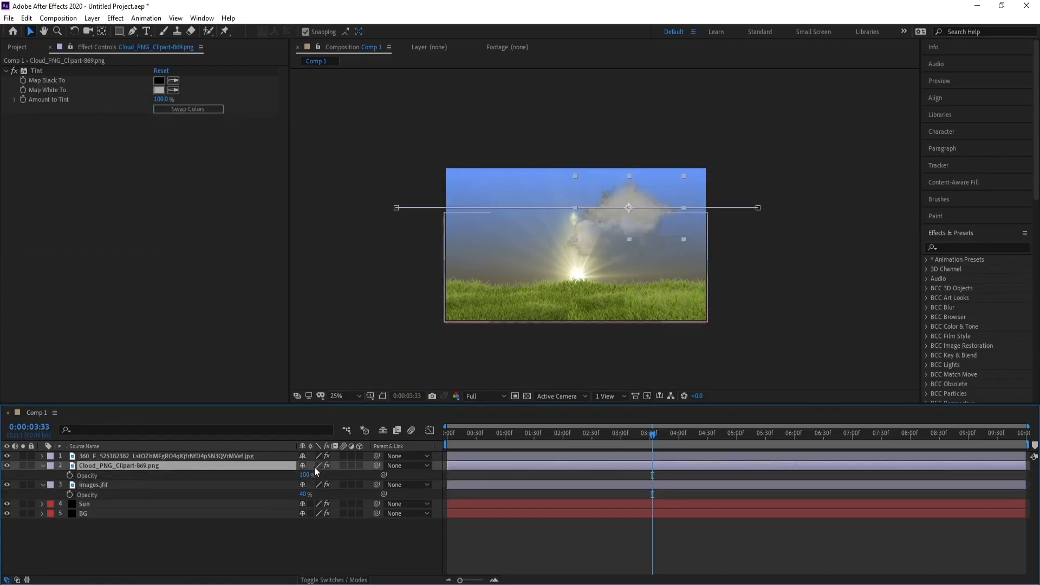
left_click_drag(306, 475, 290, 478)
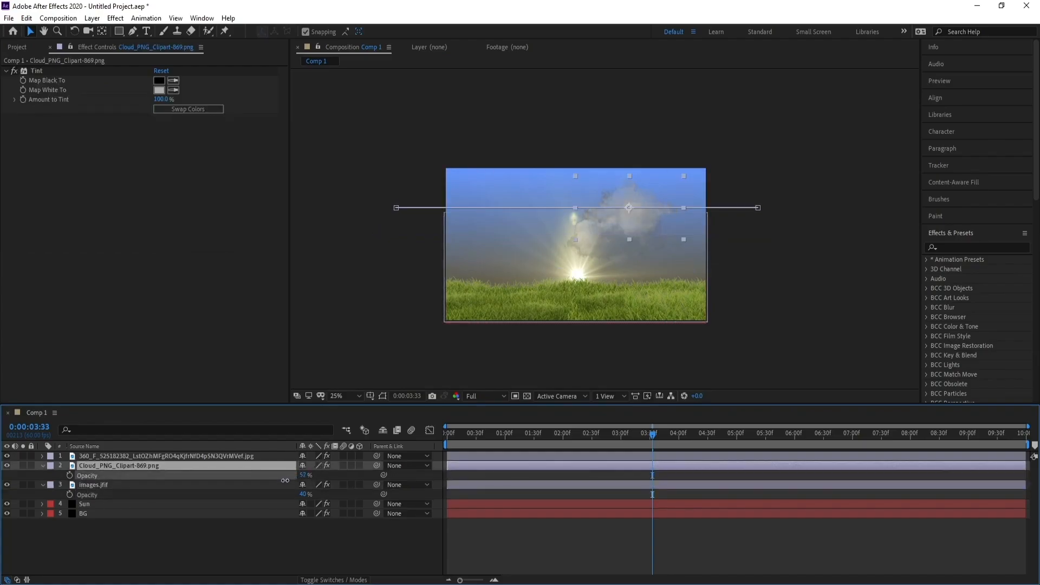
Preview the cloud animation from the start of Comp 1
left_click_drag(456, 435, 421, 440)
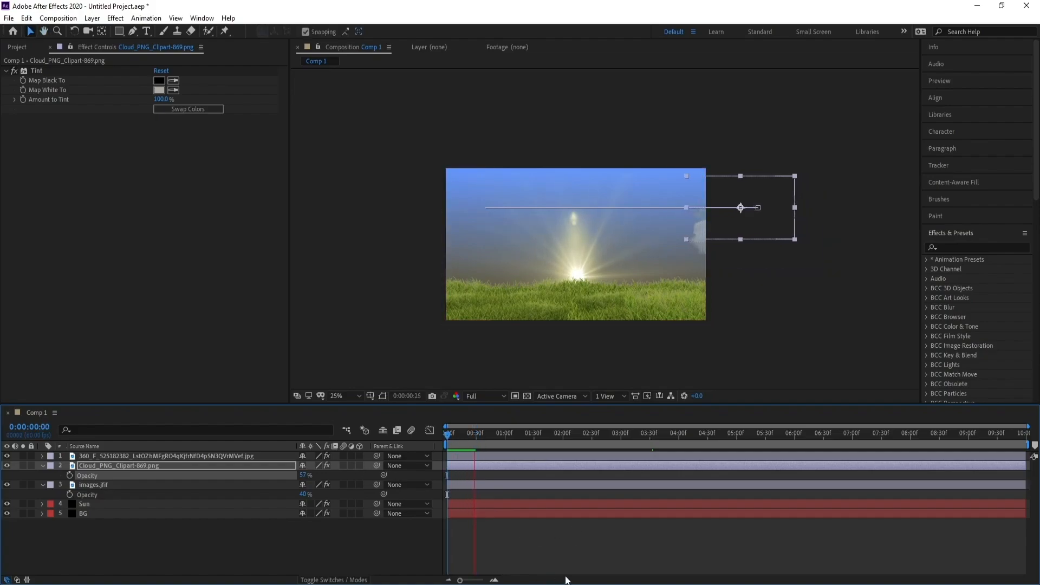
left_click(635, 554)
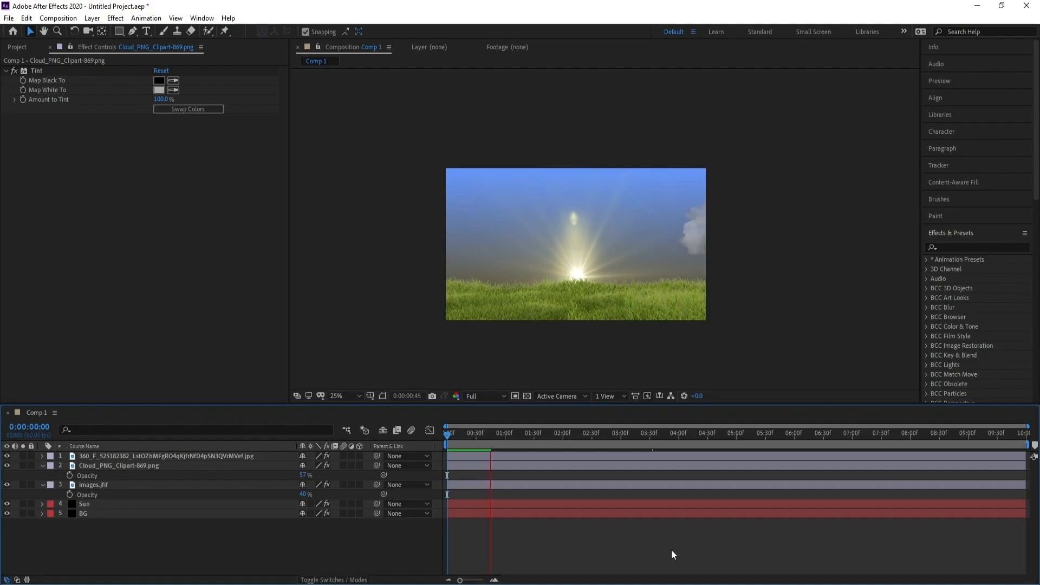
key("space")
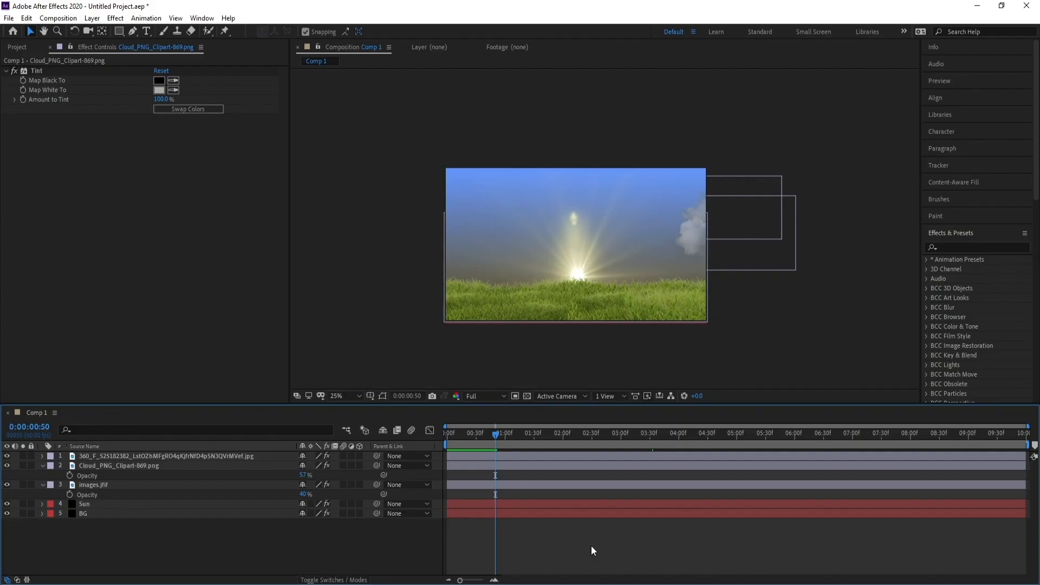
left_click_drag(502, 447, 414, 453)
key("space")
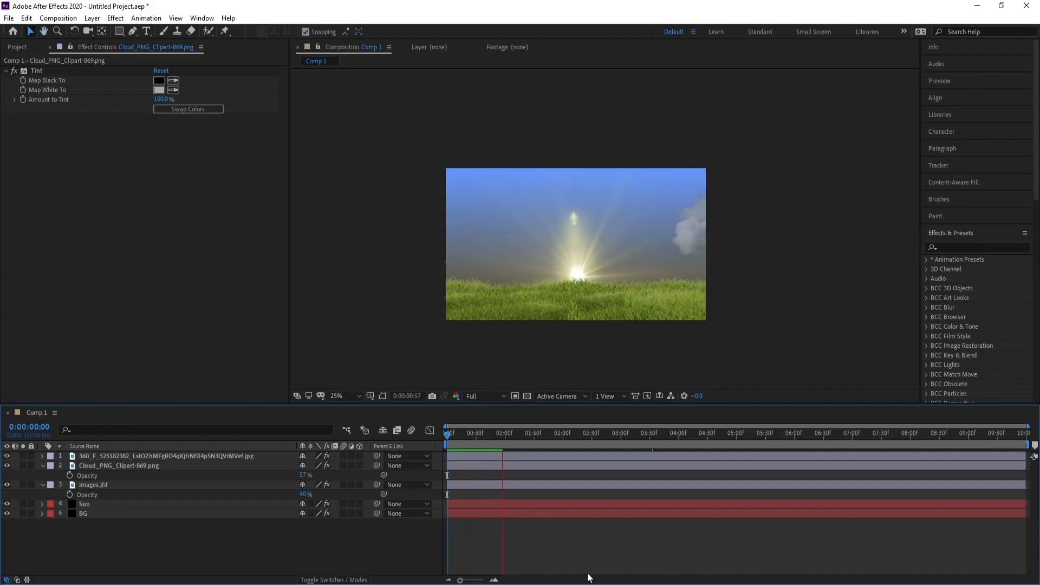
key("space")
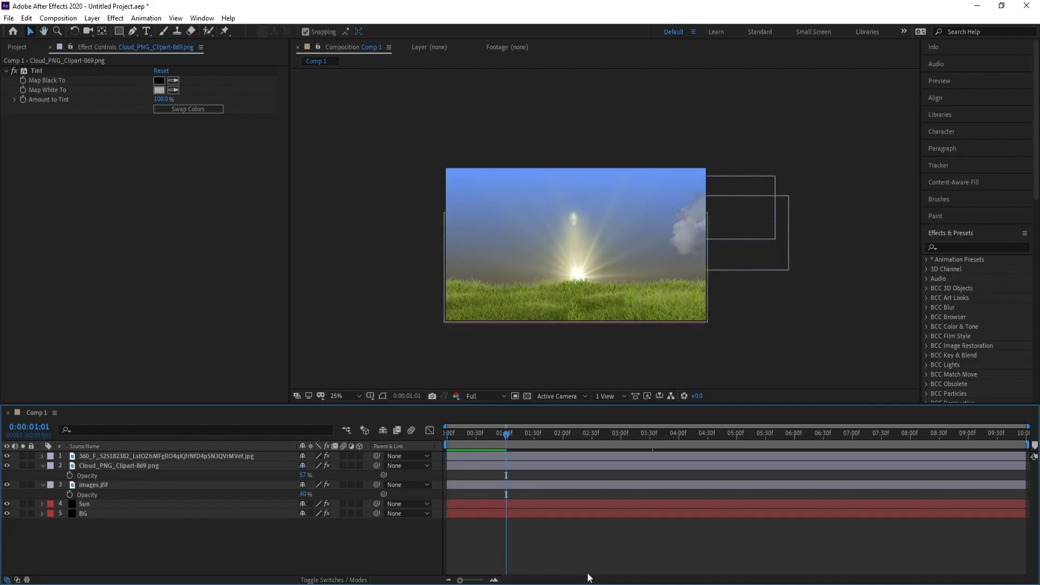